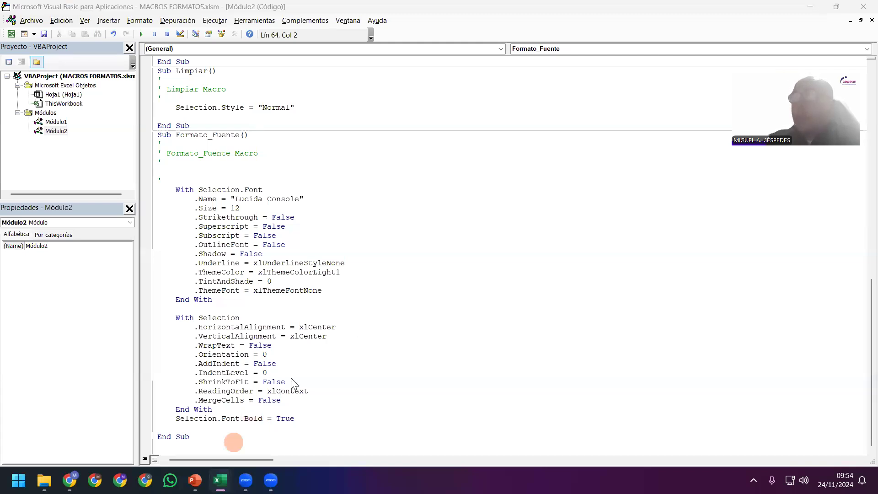
# - Switch from the VBA editor to the PowerPoint presentation
pyautogui.hotkey('alt', 'Tab')
# - Insert a screenshot of the VBA editor window into slide 51
pyautogui.click(69, 33)
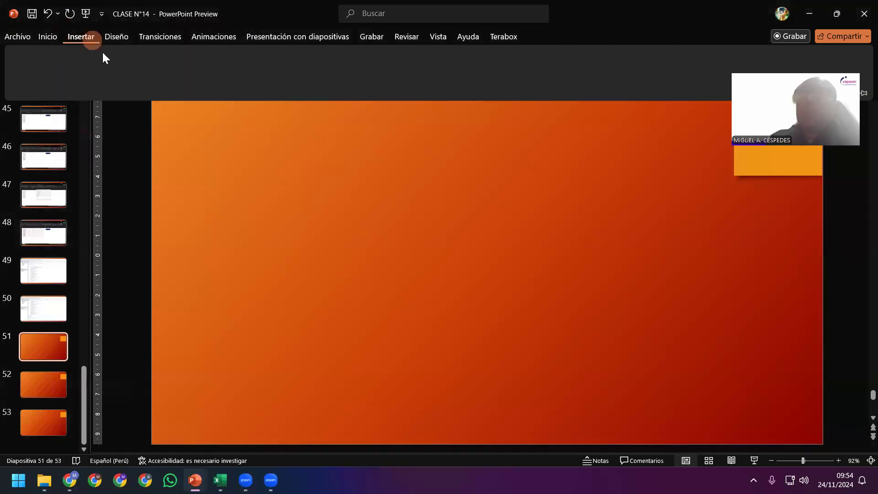
pyautogui.click(137, 68)
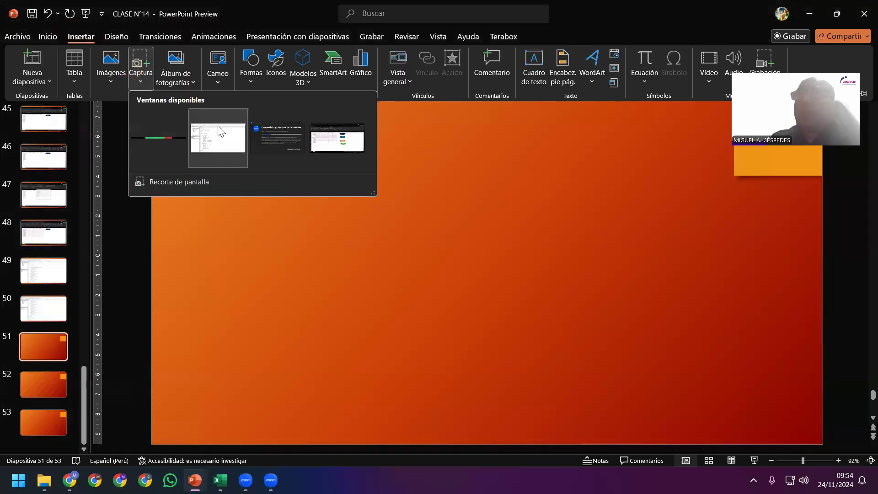
pyautogui.click(219, 131)
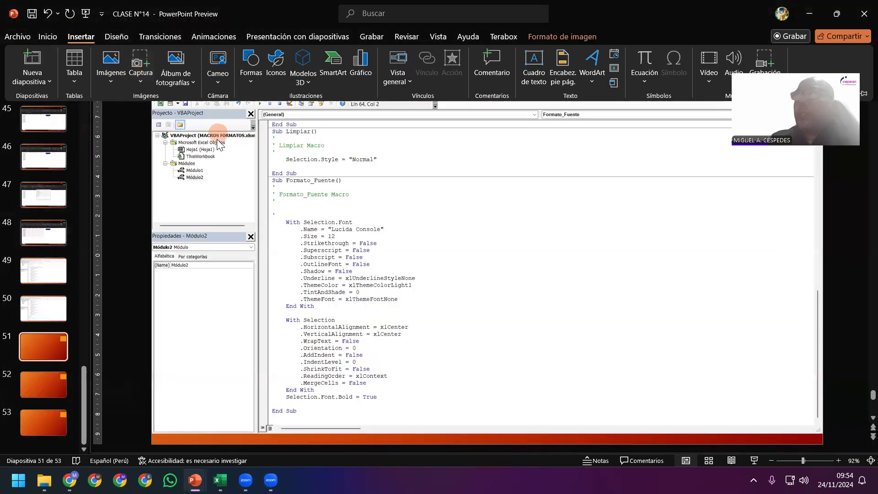
# - Move to slide 52, save the presentation and return to the VBA editor
pyautogui.click(51, 386)
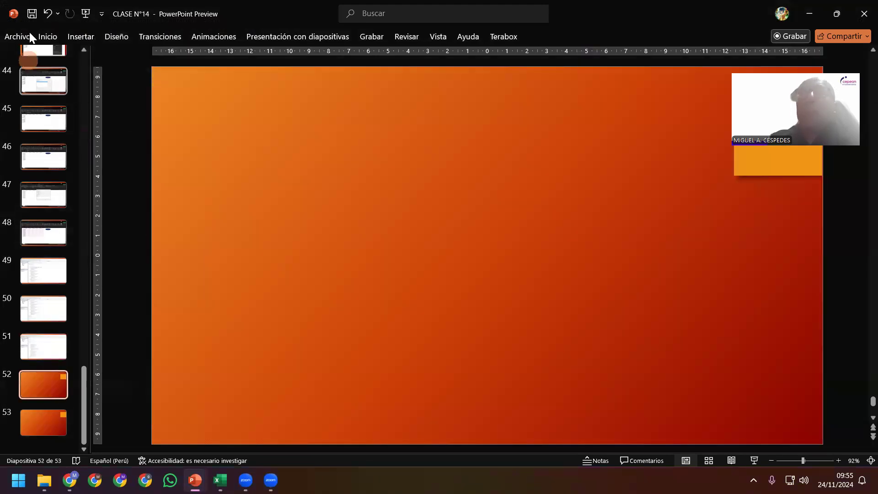
pyautogui.click(30, 14)
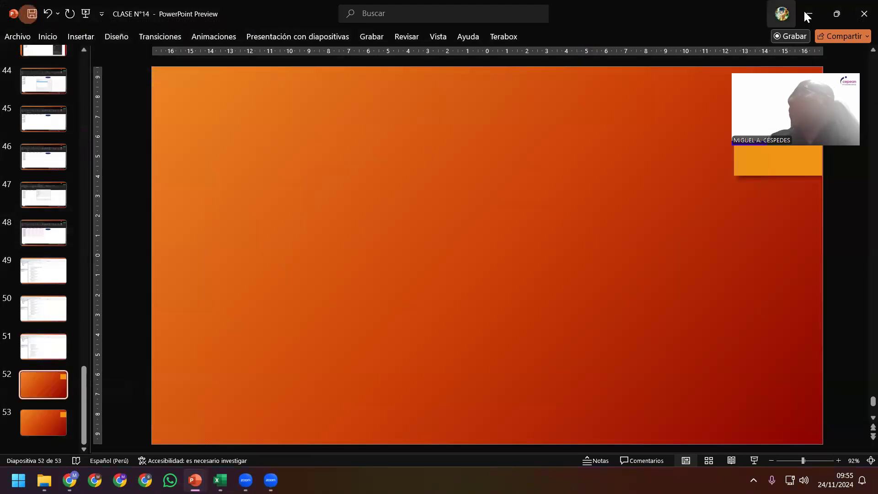
pyautogui.hotkey('alt', 'Tab')
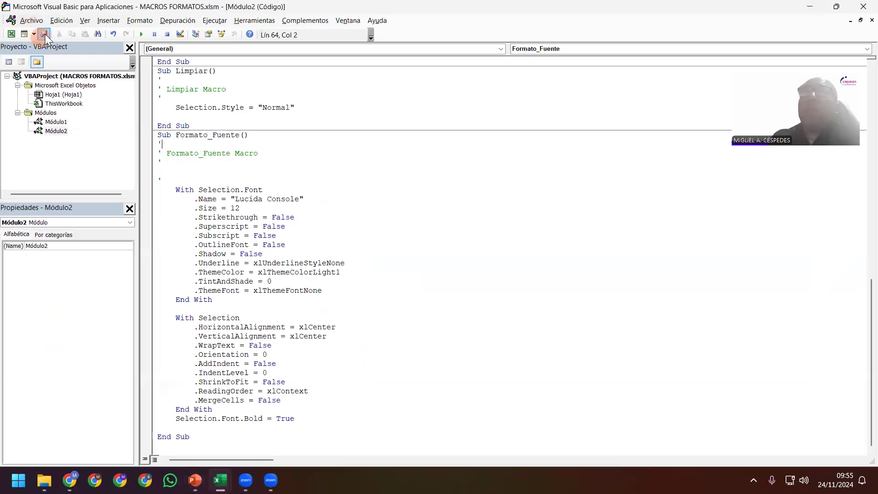
# - Click through the Módulo2 code window, leaving the Formato_Fuente macro unchanged
pyautogui.click(528, 212)
pyautogui.click(525, 260)
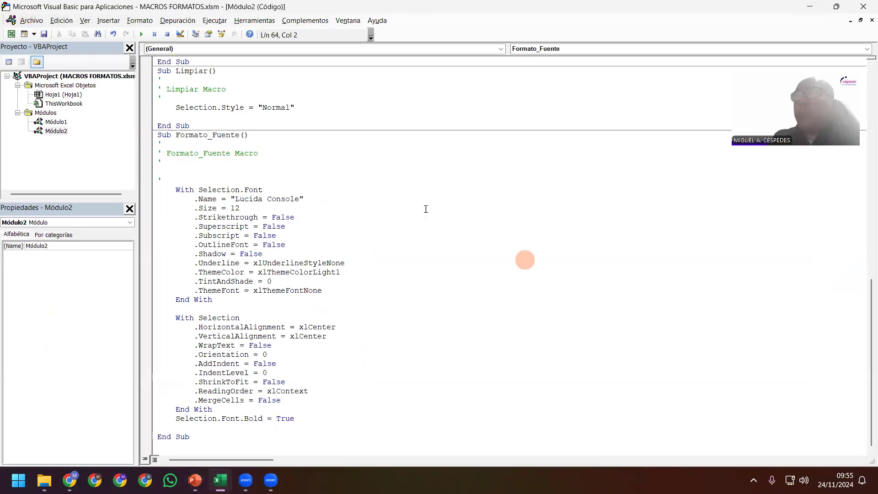
pyautogui.click(219, 189)
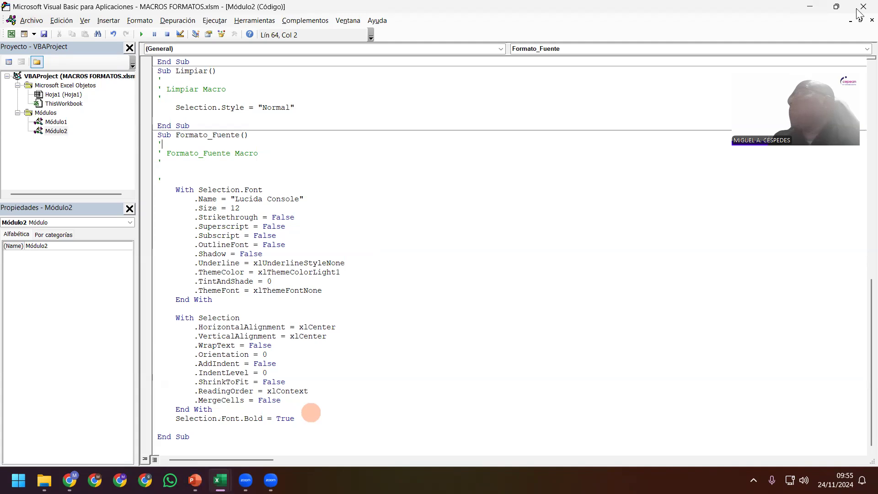
# - In Excel, select the schedule table A1:F10 and clear its formatting with LIMPIAR
pyautogui.hotkey('alt', 'F11')
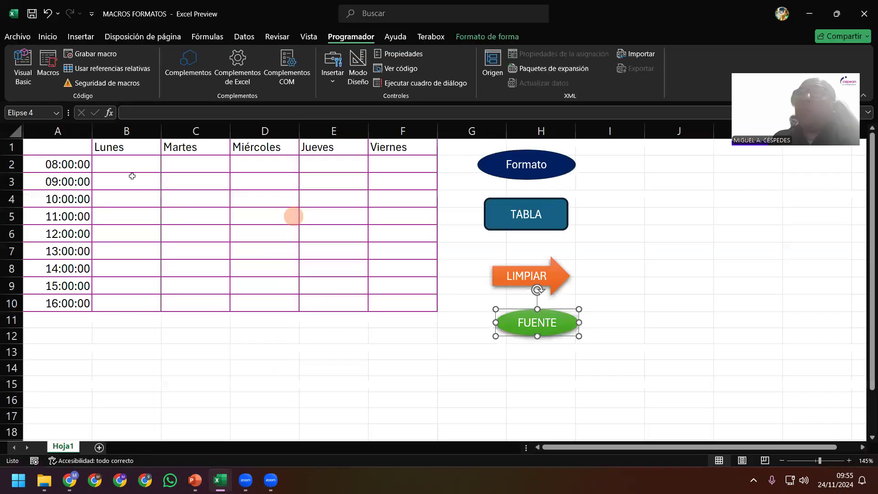
pyautogui.press('Escape')
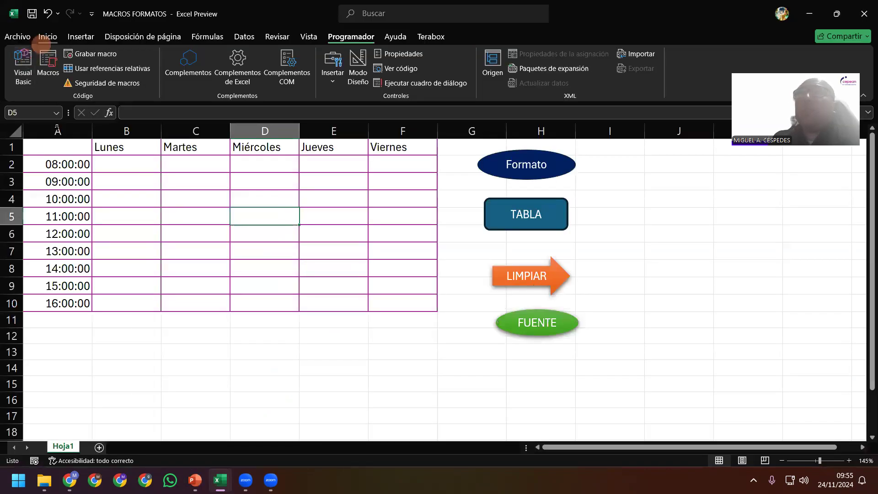
pyautogui.moveTo(392, 280); pyautogui.dragTo(410, 296)
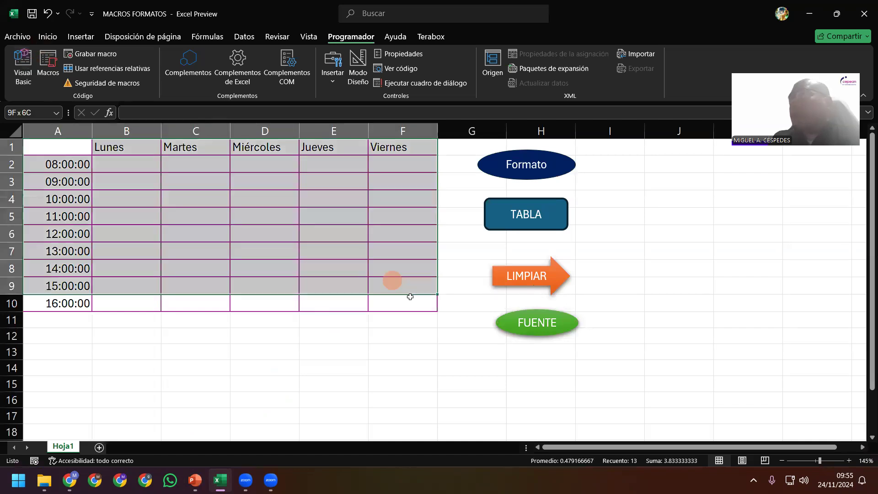
pyautogui.moveTo(477, 259); pyautogui.dragTo(412, 302)
pyautogui.click(552, 168)
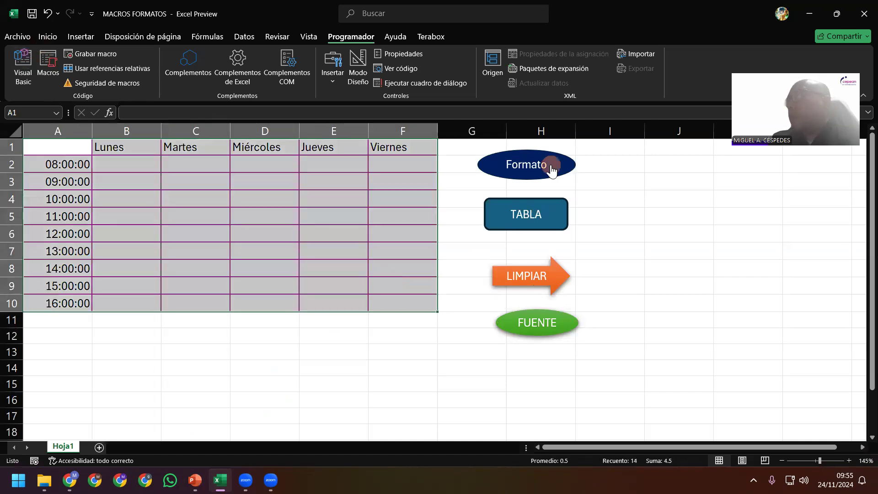
pyautogui.click(550, 217)
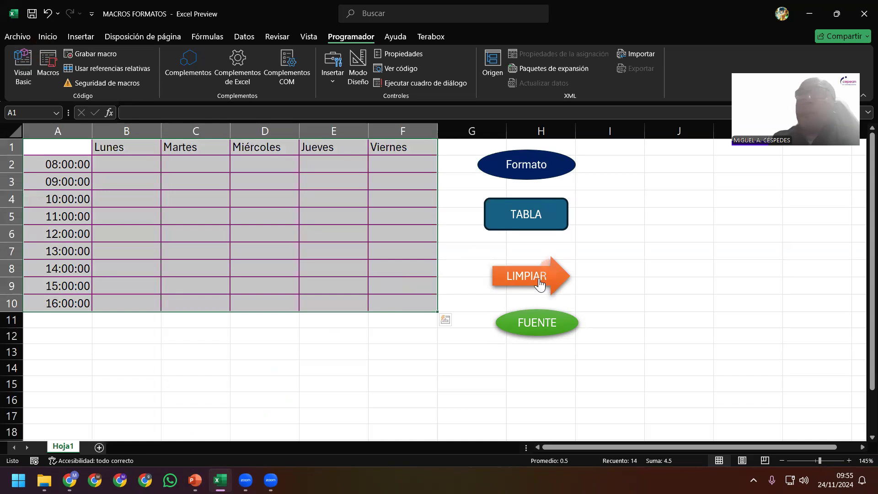
# - Format A2:A10 as times and apply the Formato_Fuente font macro to A1:F10
pyautogui.moveTo(64, 163); pyautogui.dragTo(91, 286)
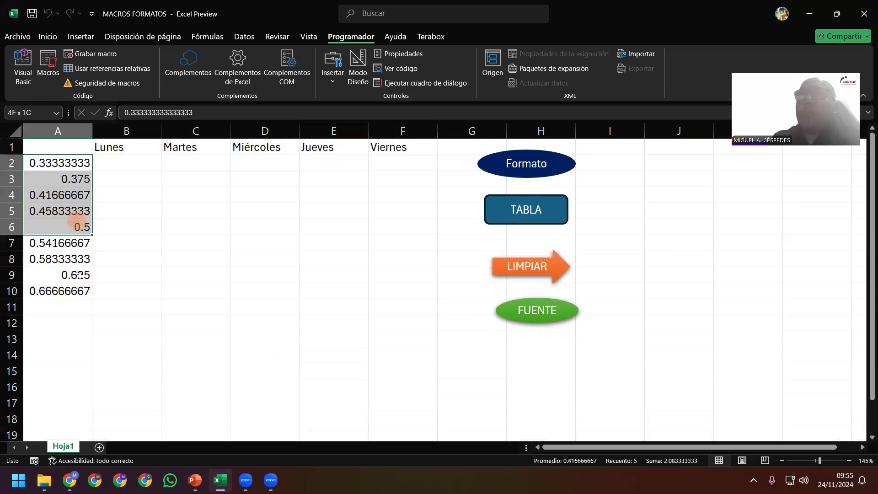
pyautogui.click(528, 165)
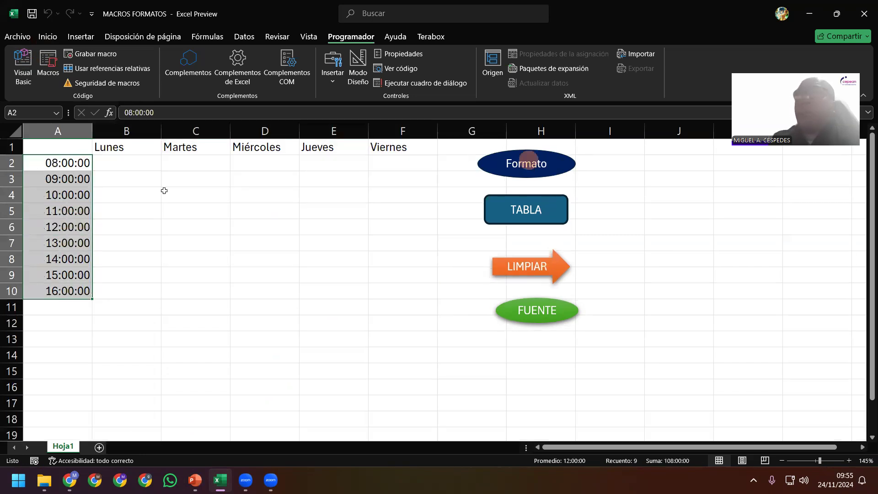
pyautogui.click(79, 150)
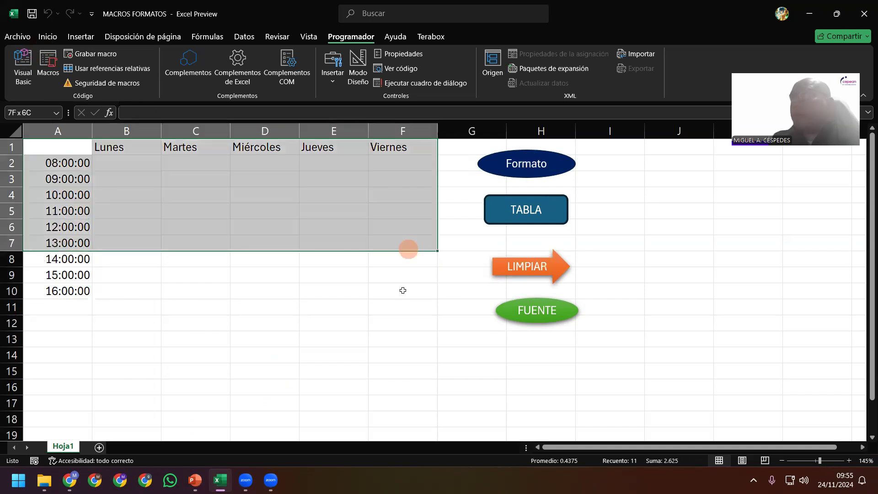
pyautogui.moveTo(406, 278); pyautogui.dragTo(403, 291)
pyautogui.click(542, 311)
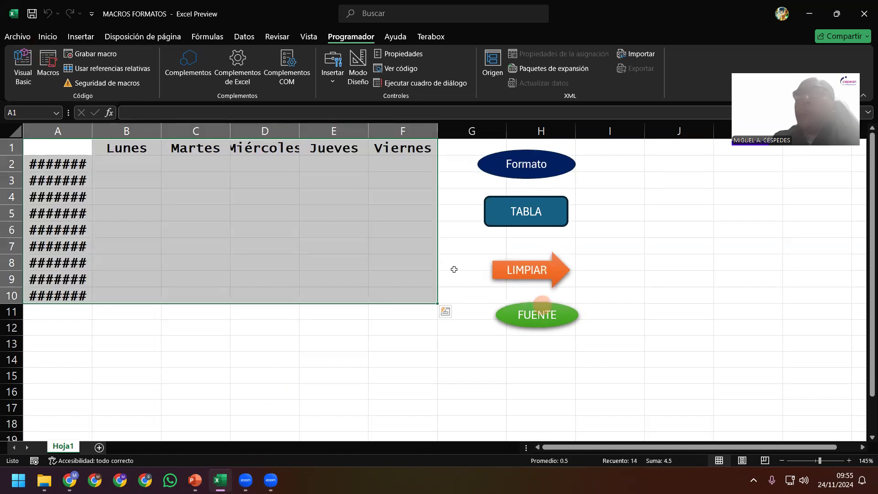
# - Widen column A to show 08:00:00–16:00:00 and reselect the table A1:F10
pyautogui.click(115, 149)
pyautogui.click(93, 131)
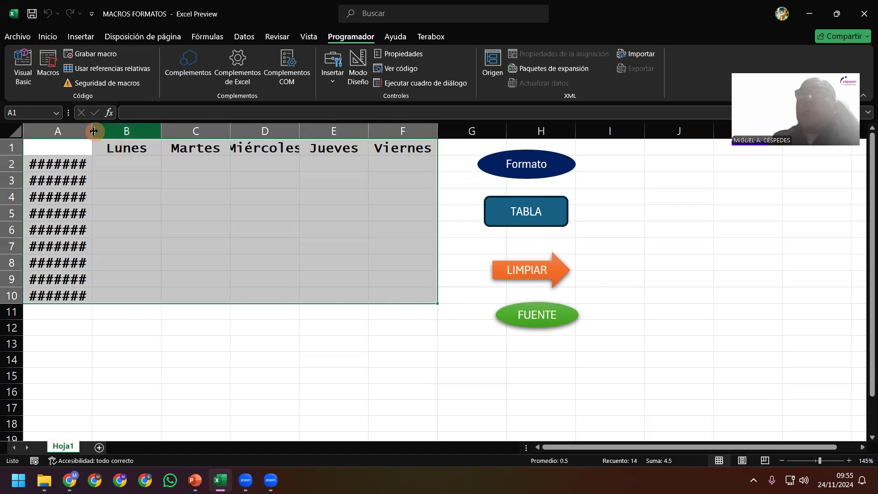
pyautogui.doubleClick(94, 131)
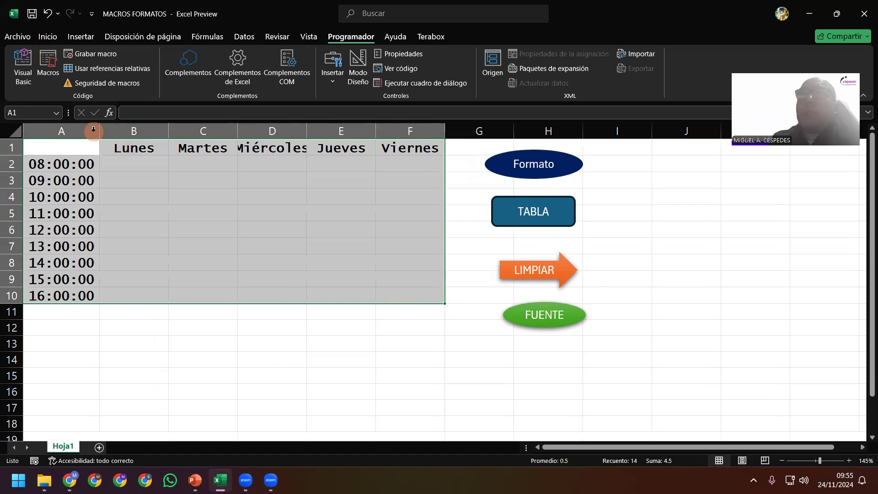
pyautogui.moveTo(88, 164); pyautogui.dragTo(99, 291)
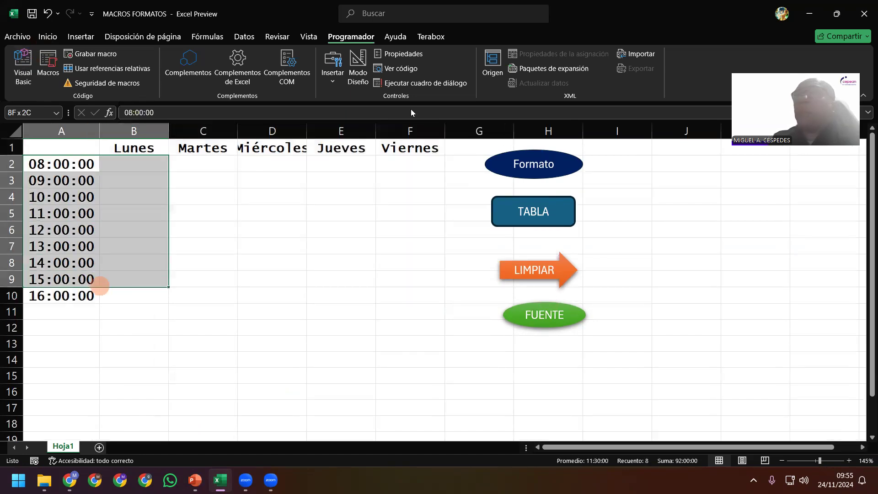
pyautogui.moveTo(100, 285); pyautogui.dragTo(86, 296)
pyautogui.moveTo(80, 151); pyautogui.dragTo(419, 277)
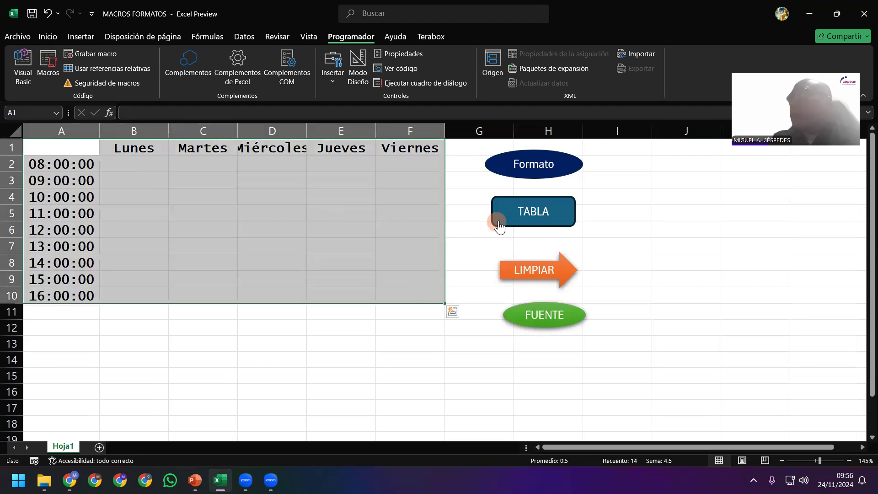
# - Add purple borders with the TABLA macro, save the workbook, and select columns A–F
pyautogui.click(192, 252)
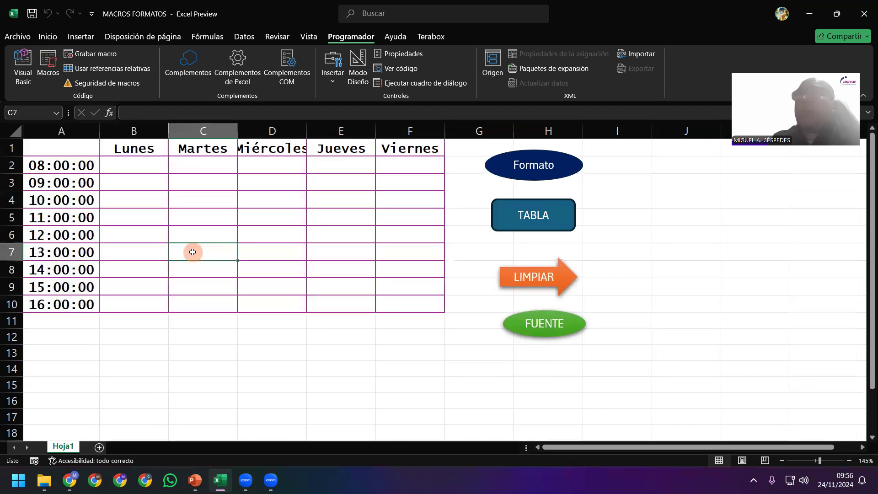
pyautogui.click(27, 15)
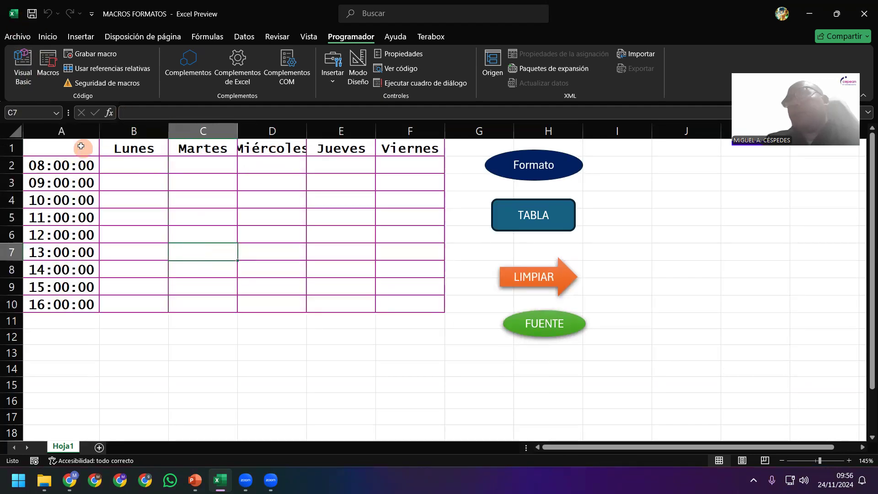
pyautogui.click(78, 131)
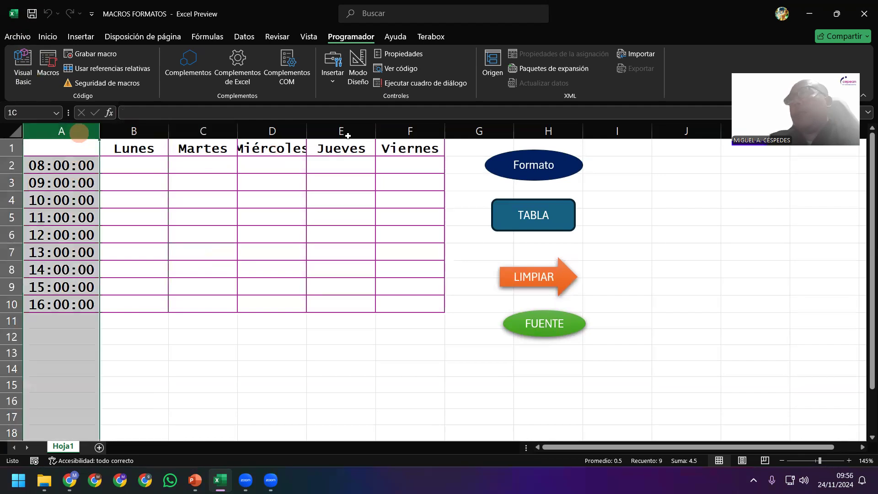
pyautogui.moveTo(77, 131); pyautogui.dragTo(409, 132)
# - Clear all formatting from A1:F10 with the LIMPIAR macro and narrow columns A–F
pyautogui.moveTo(75, 150)
pyautogui.mouseDown()
pyautogui.moveTo(274, 190)
pyautogui.moveTo(412, 281)
pyautogui.moveTo(415, 300)
pyautogui.mouseUp()
pyautogui.click(499, 287)
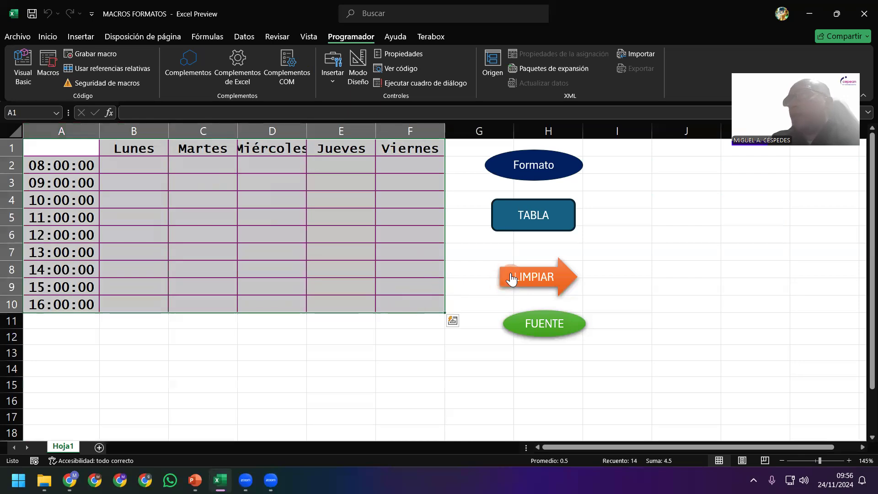
pyautogui.moveTo(86, 132)
pyautogui.mouseDown()
pyautogui.moveTo(384, 133)
pyautogui.moveTo(357, 131)
pyautogui.mouseUp()
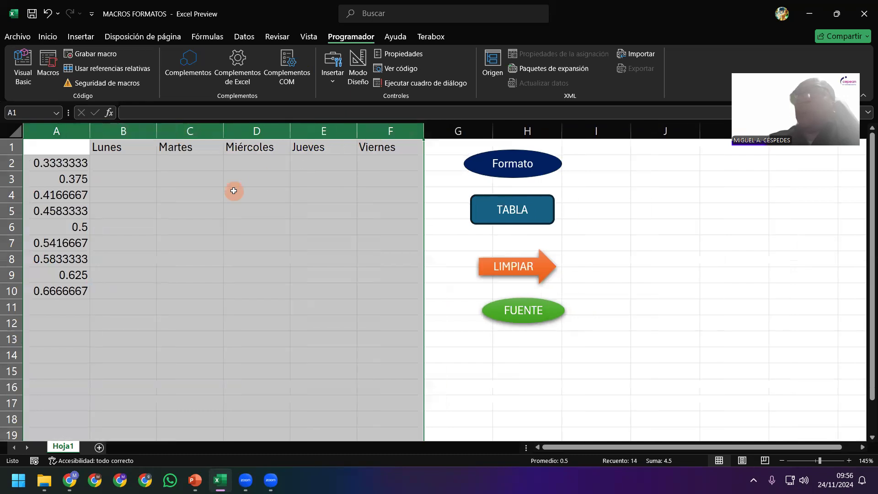
pyautogui.click(234, 191)
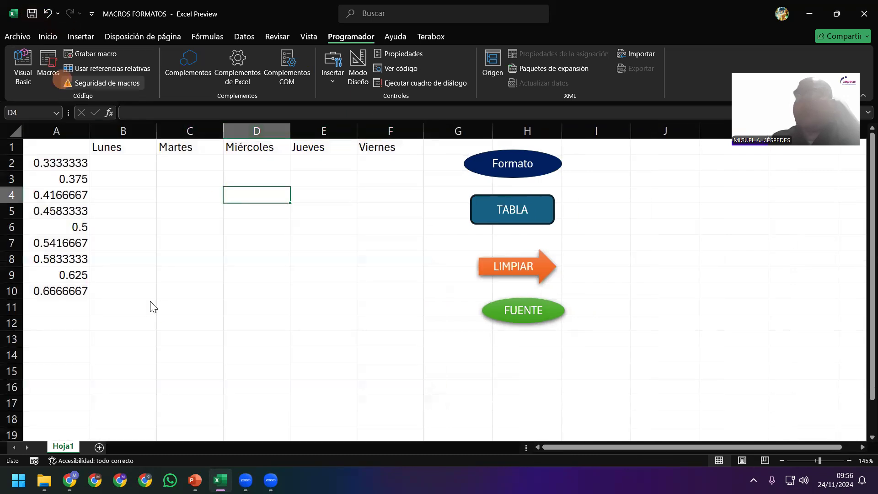
pyautogui.click(225, 403)
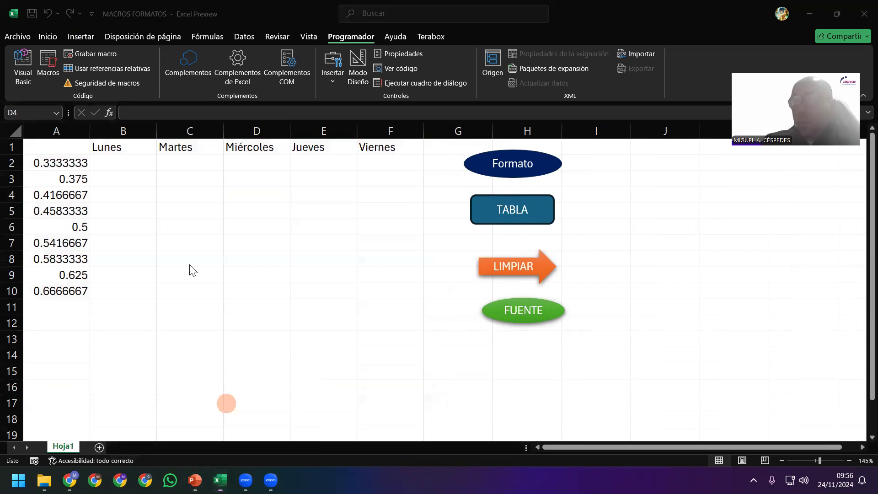
# - Insert a screenshot of the cleared Excel schedule into slide 52
pyautogui.click(81, 37)
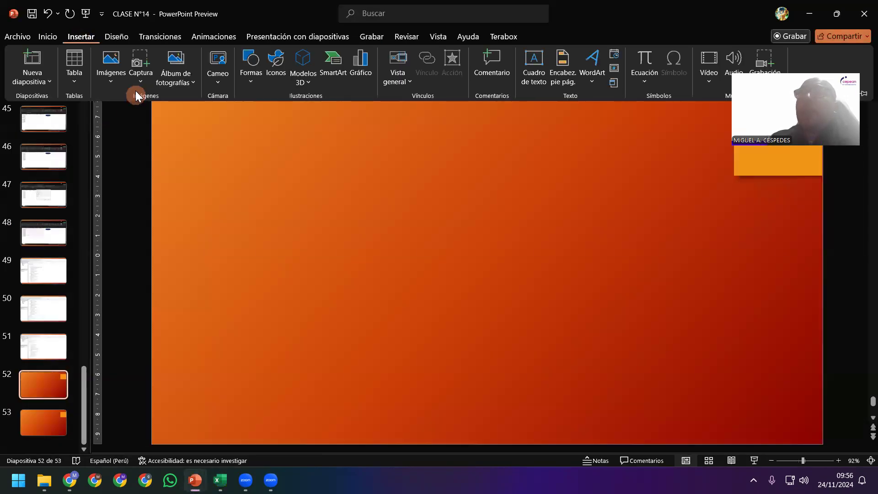
pyautogui.click(134, 82)
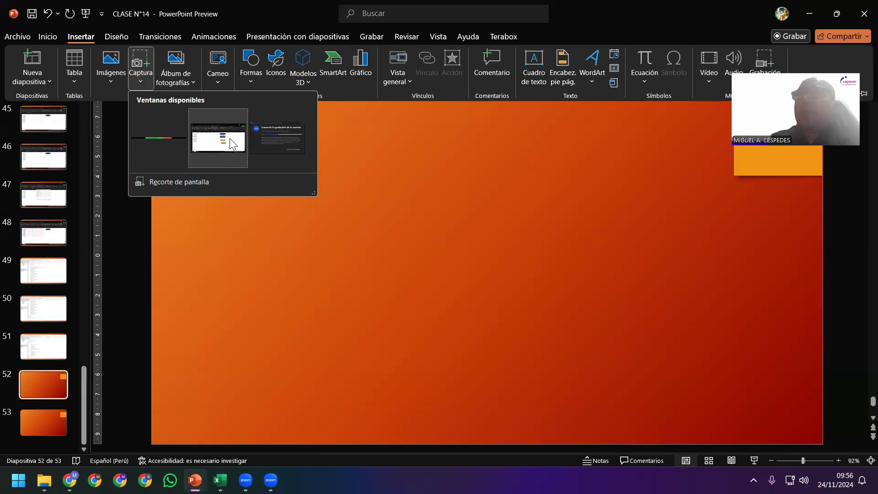
pyautogui.click(229, 142)
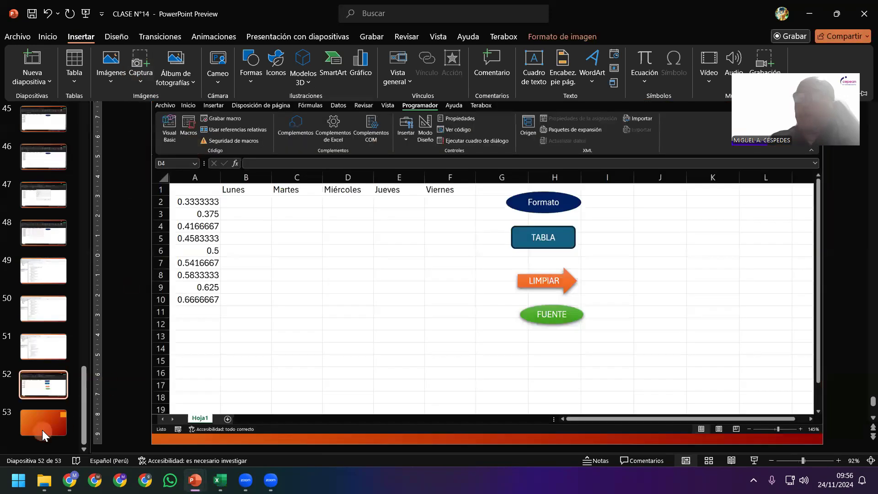
# - Duplicate slide 53 three times, return to slide 53 and save the presentation
pyautogui.click(42, 429)
pyautogui.hotkey('ctrl', 'd')
pyautogui.hotkey('ctrl', 'd')
pyautogui.hotkey('ctrl', 'd')
pyautogui.click(42, 305)
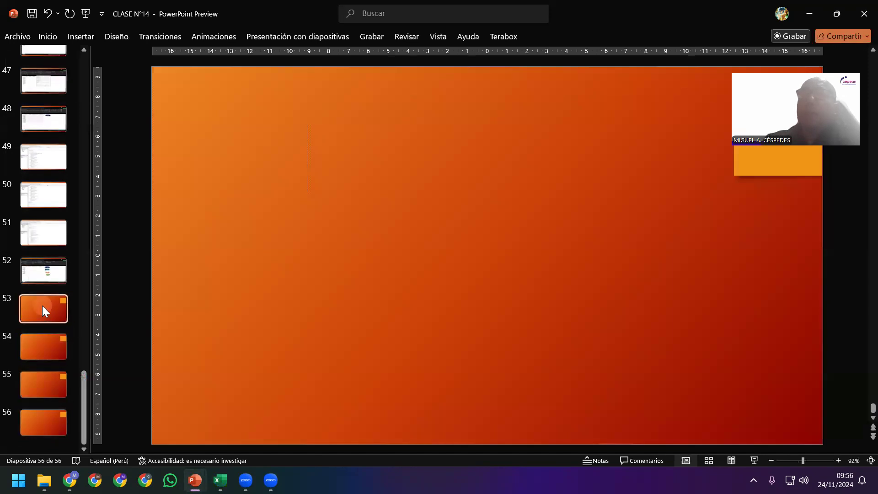
pyautogui.click(30, 12)
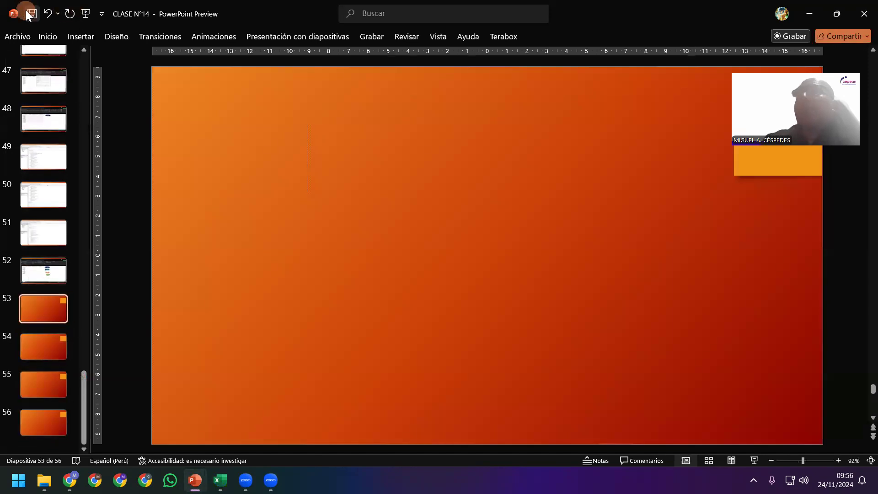
# - Format the column A values A2:A10 as times 08:00:00–16:00:00 with the Formato macro
pyautogui.click(810, 14)
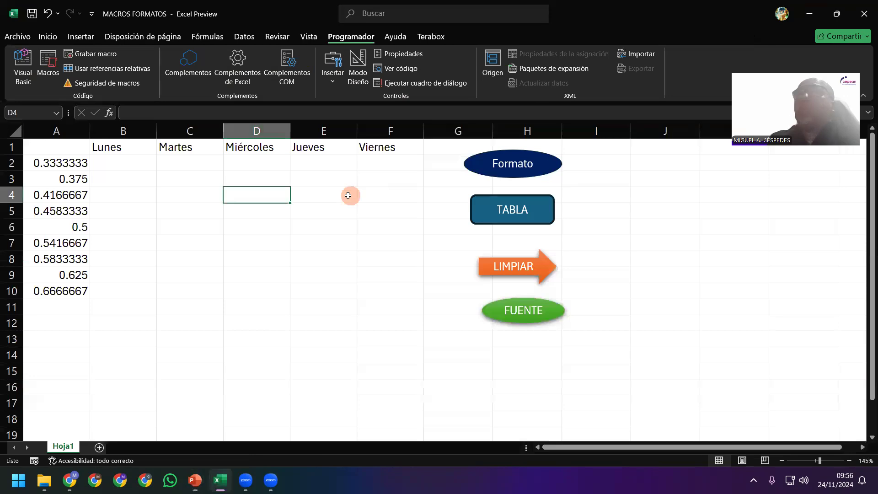
pyautogui.moveTo(68, 146)
pyautogui.mouseDown()
pyautogui.moveTo(384, 260)
pyautogui.moveTo(390, 301)
pyautogui.moveTo(82, 214)
pyautogui.moveTo(85, 291)
pyautogui.mouseUp()
pyautogui.click(518, 168)
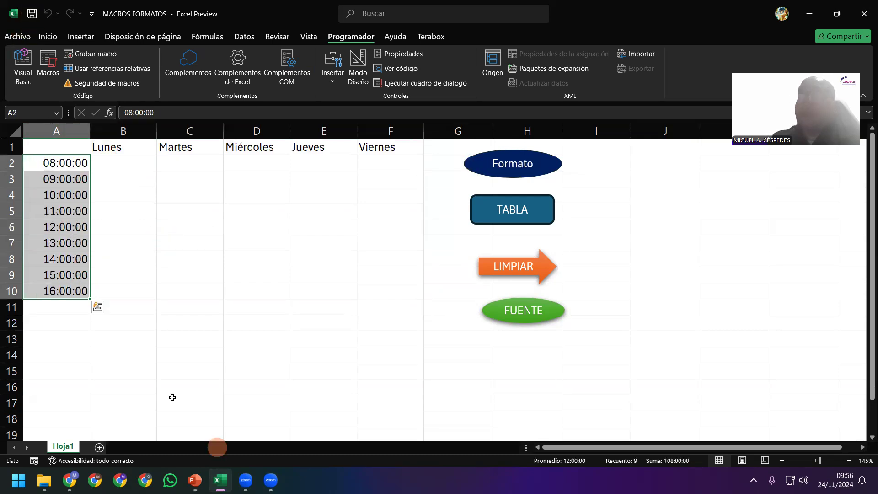
pyautogui.click(195, 479)
# - Insert a screenshot of the Excel schedule window into slide 53 of CLASE N°14
pyautogui.click(253, 440)
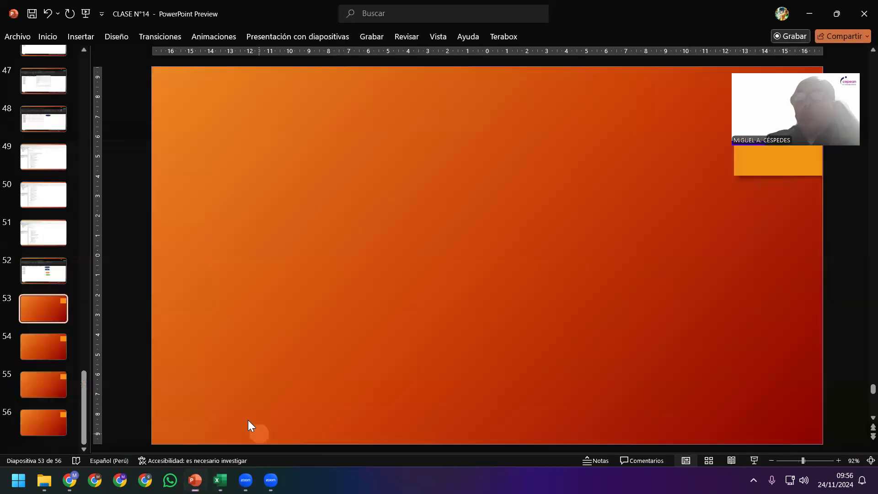
pyautogui.click(81, 36)
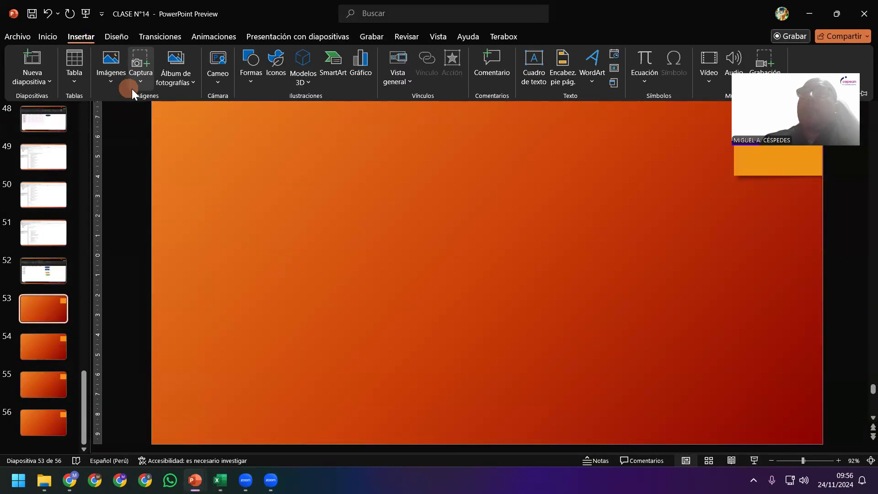
pyautogui.click(133, 87)
pyautogui.click(223, 140)
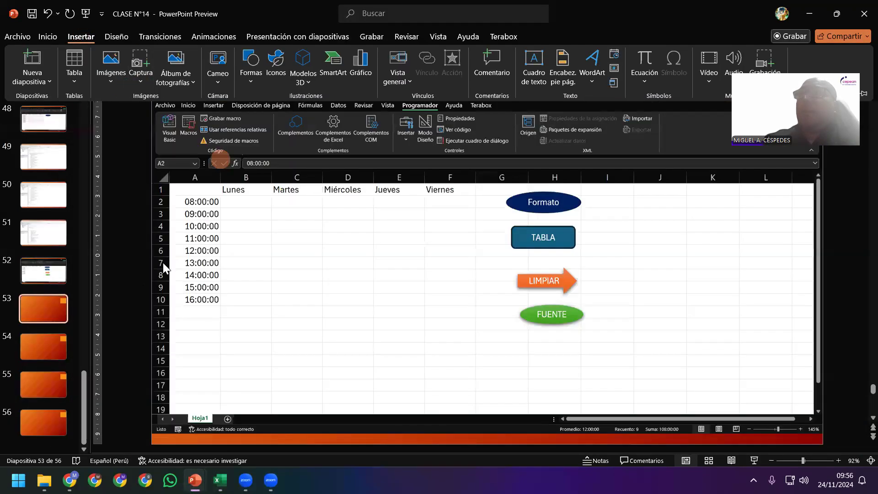
# - Move to slide 54, save the presentation and return to the workbook
pyautogui.click(29, 346)
pyautogui.click(32, 14)
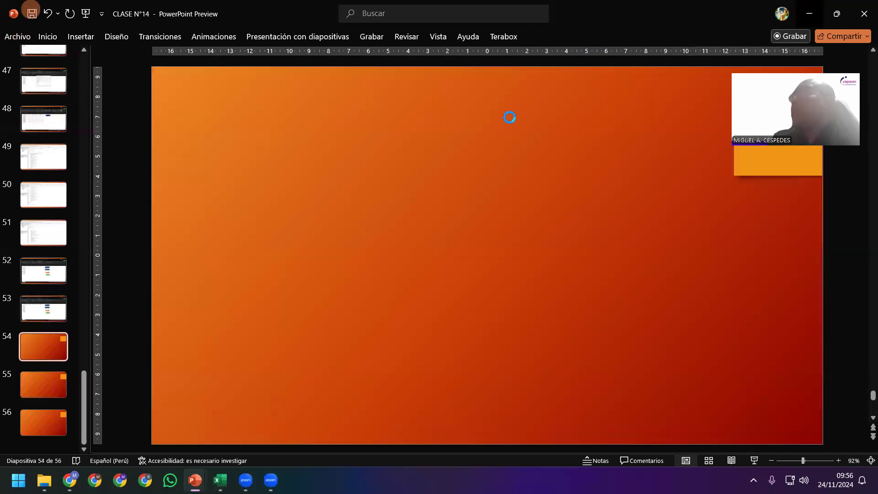
pyautogui.hotkey('alt', 'Tab')
# - Add purple cell borders to A1:F10 with the TABLA macro, then open the Formato_Fuente code
pyautogui.moveTo(40, 146); pyautogui.dragTo(383, 292)
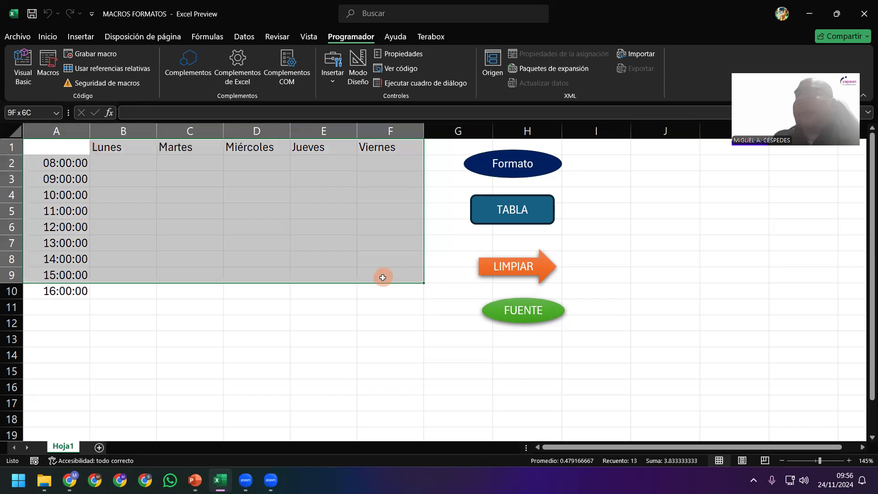
pyautogui.click(512, 214)
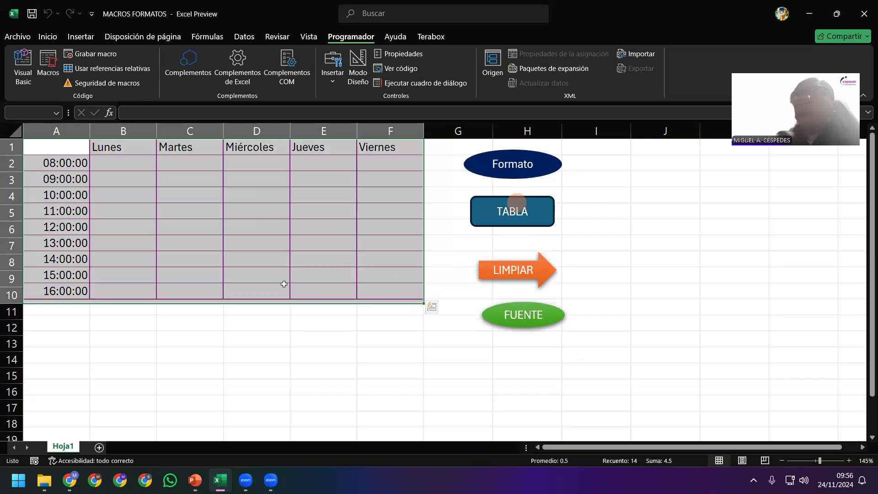
pyautogui.click(204, 297)
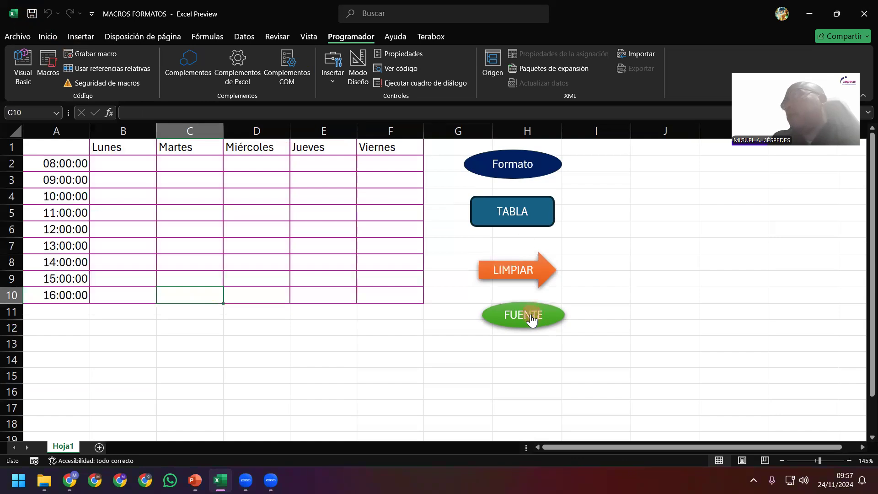
pyautogui.click(28, 62)
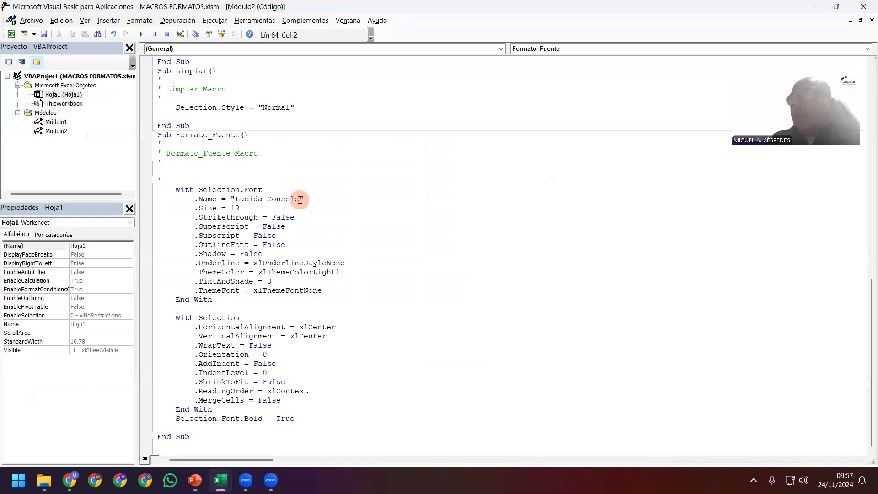
# - Change the Formato_Fuente font name from Lucida Console to Arial
pyautogui.moveTo(299, 200); pyautogui.dragTo(245, 200)
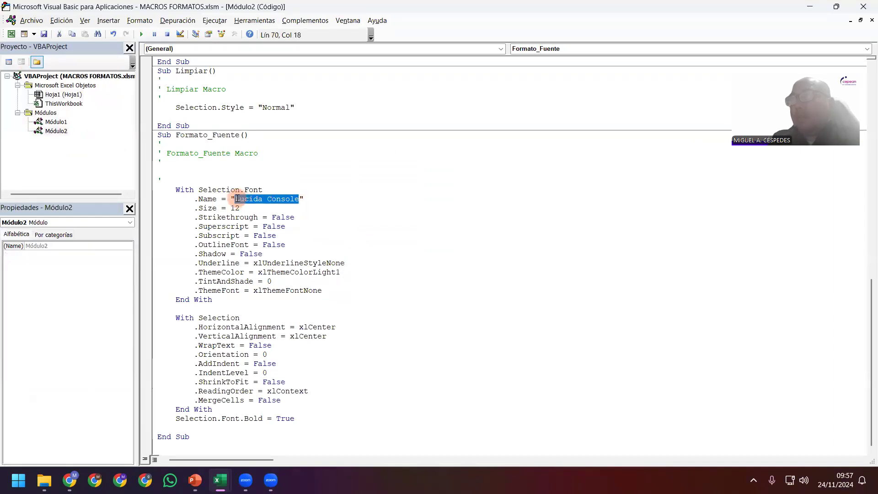
pyautogui.click(277, 237)
pyautogui.write('Ar')
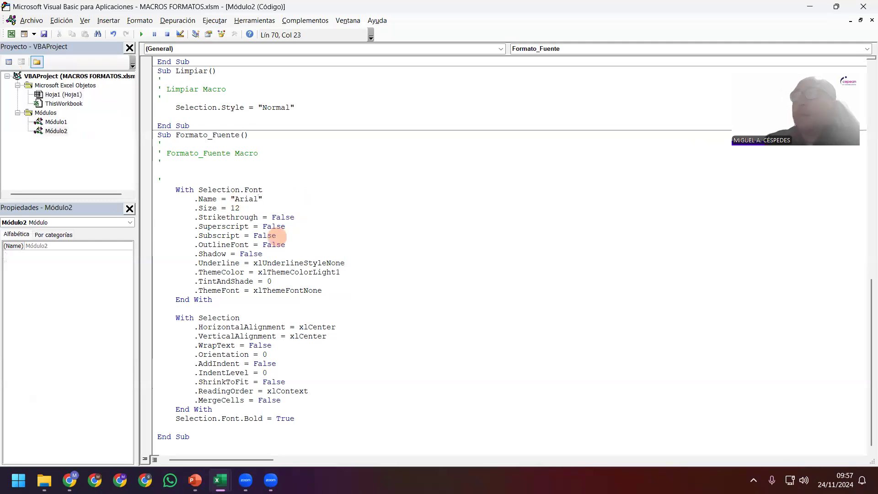
pyautogui.write('rial')
pyautogui.click(277, 237)
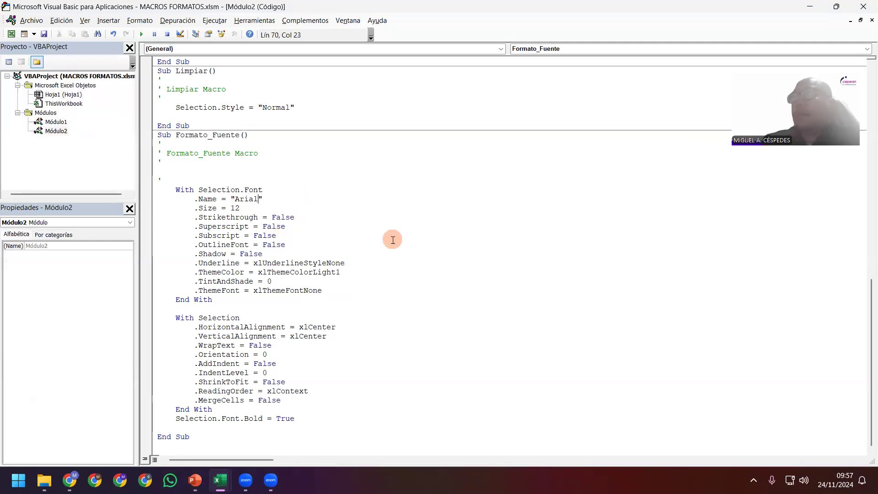
pyautogui.moveTo(195, 481)
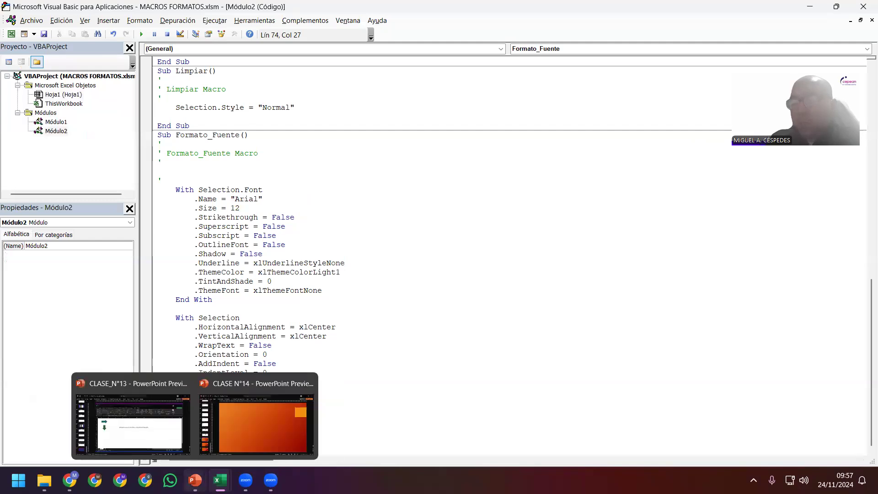
pyautogui.click(267, 389)
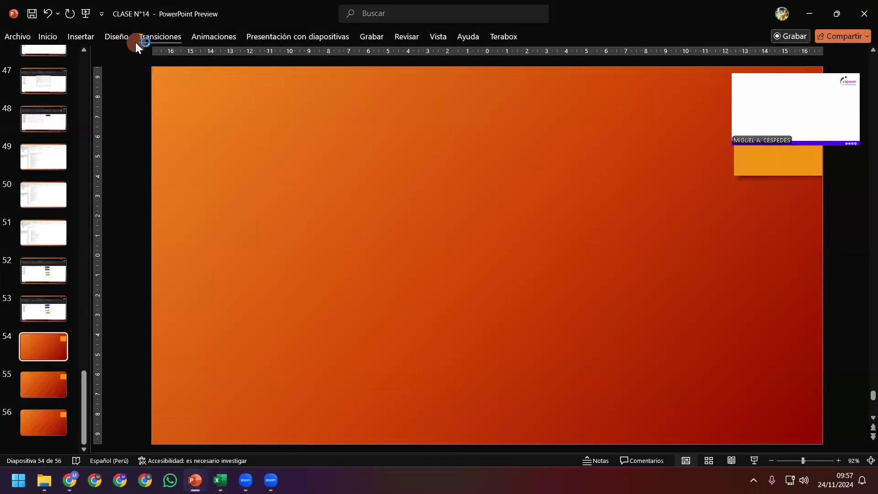
# - Capture the VBA editor's Formato_Fuente code onto slide 54, move to slide 55, and save
pyautogui.click(137, 78)
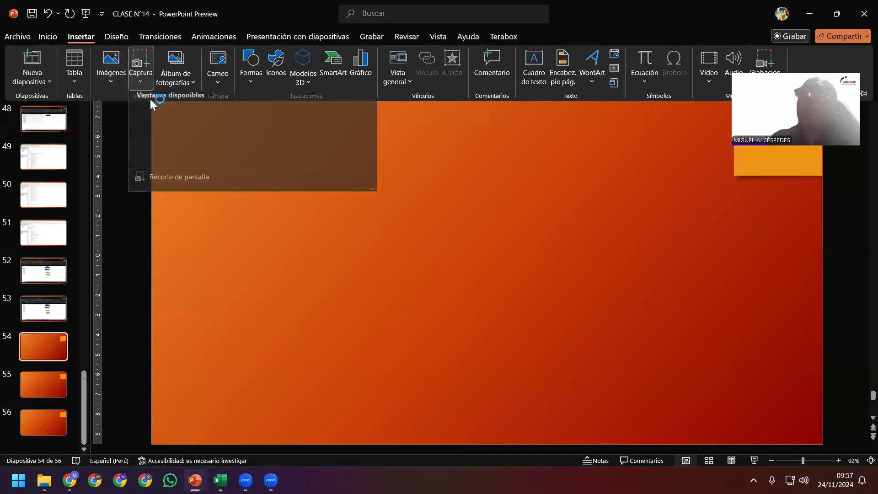
pyautogui.click(210, 136)
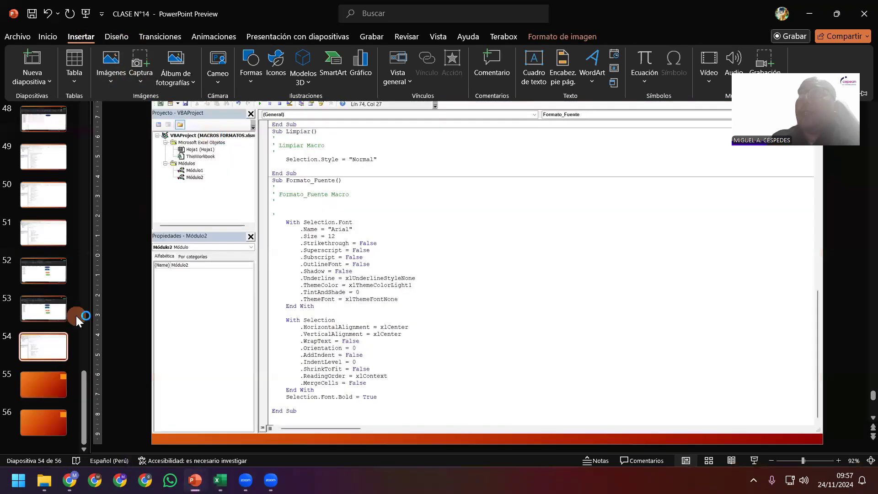
pyautogui.click(48, 382)
pyautogui.click(31, 14)
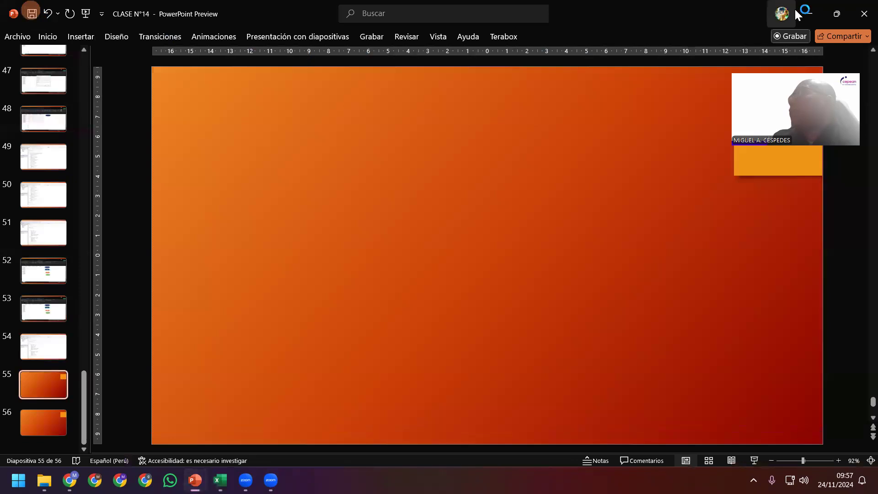
# - Back in the workbook, select schedule A1:F10 and apply the FUENTE font macro
pyautogui.hotkey('alt', 'Tab')
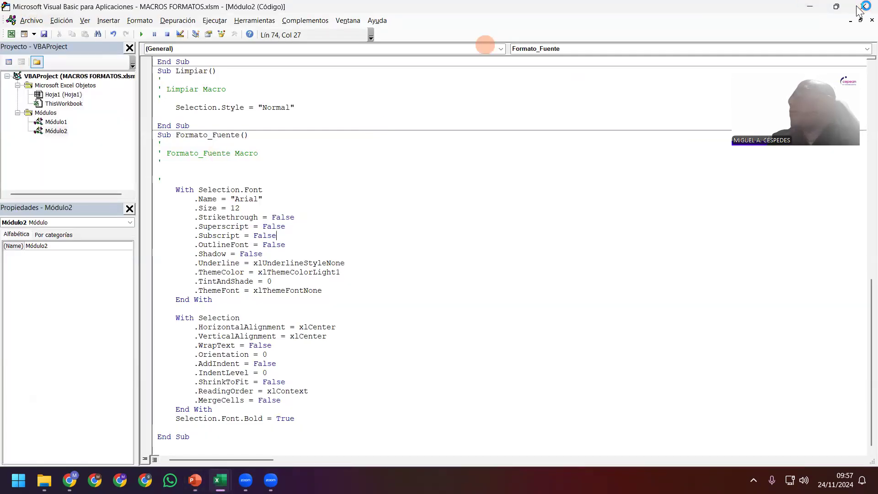
pyautogui.hotkey('alt', 'F11')
pyautogui.moveTo(55, 145); pyautogui.dragTo(382, 295)
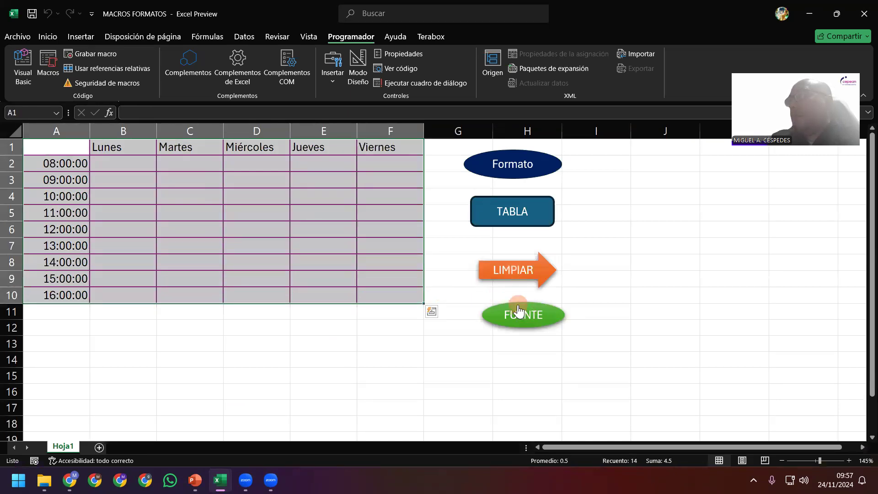
pyautogui.click(518, 316)
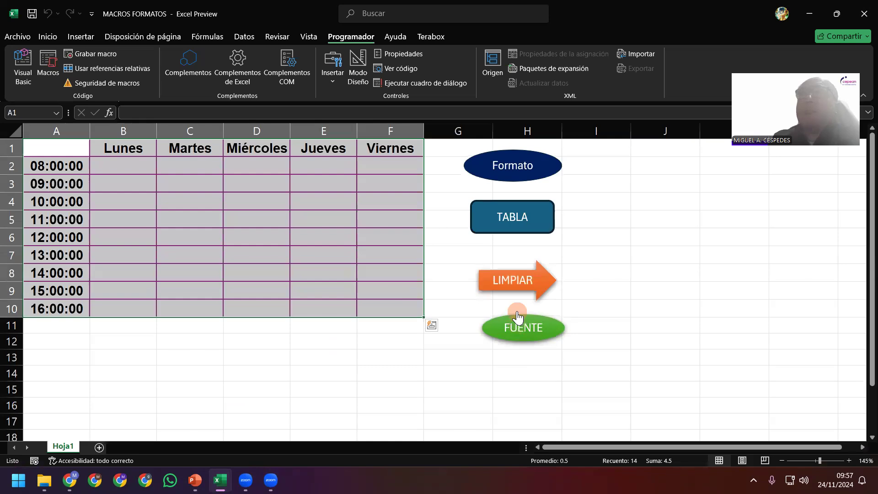
pyautogui.click(124, 187)
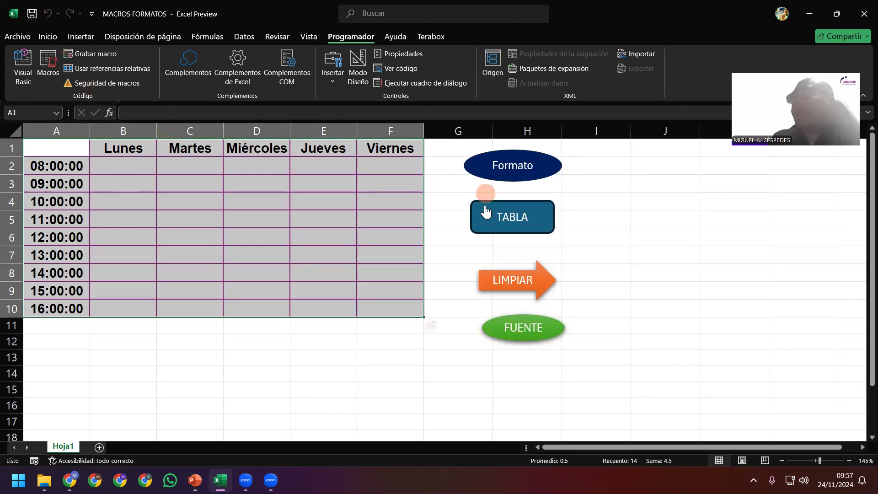
# - Strip the table's formatting with the LIMPIAR macro
pyautogui.click(511, 289)
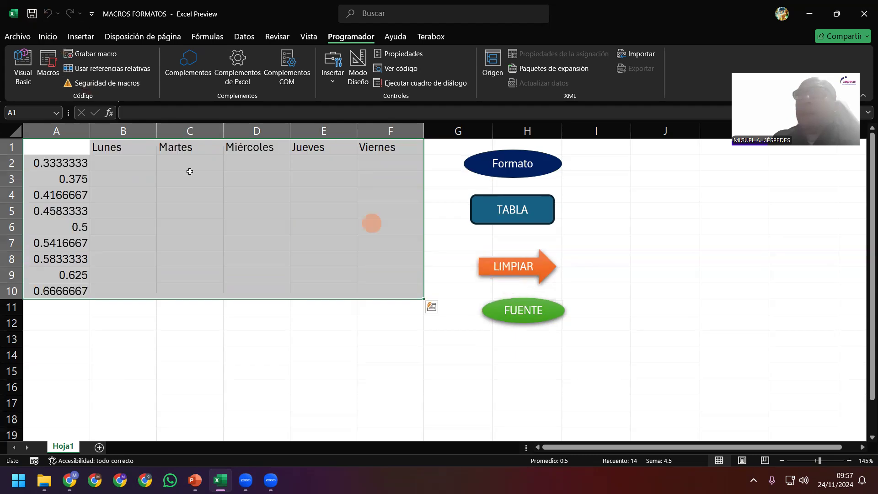
pyautogui.click(128, 160)
pyautogui.click(76, 162)
# - Format the hours in A2:A10 as 08:00:00–16:00:00 times with the Formato macro
pyautogui.moveTo(73, 195); pyautogui.dragTo(69, 291)
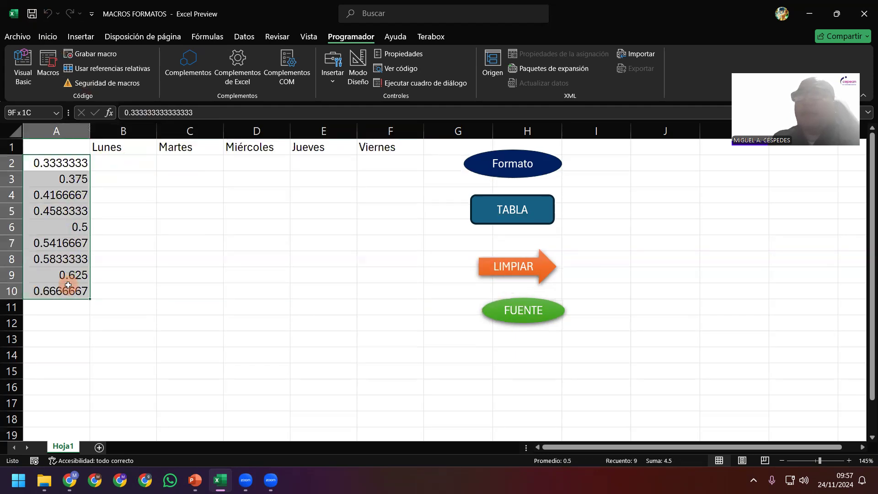
pyautogui.click(498, 165)
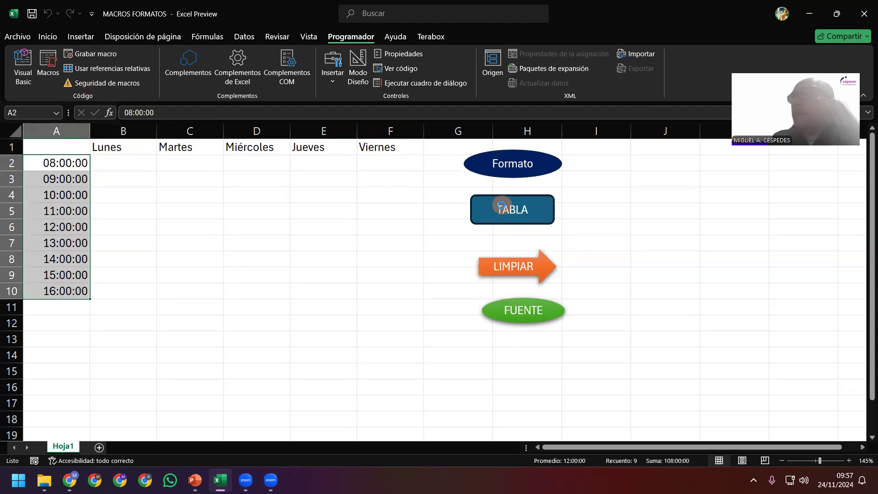
pyautogui.click(509, 207)
pyautogui.click(74, 150)
# - Add purple borders to A1:F10 with the TABLA macro
pyautogui.moveTo(86, 155)
pyautogui.mouseDown()
pyautogui.moveTo(371, 281)
pyautogui.moveTo(374, 293)
pyautogui.mouseUp()
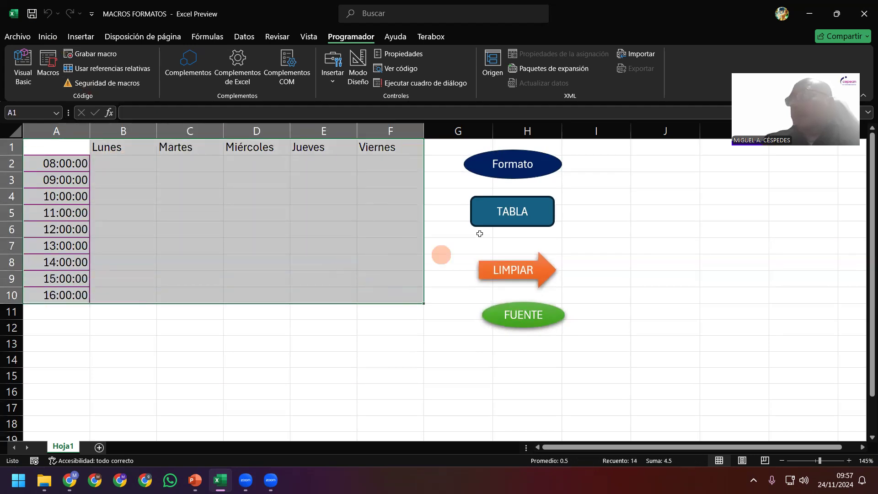
pyautogui.click(486, 221)
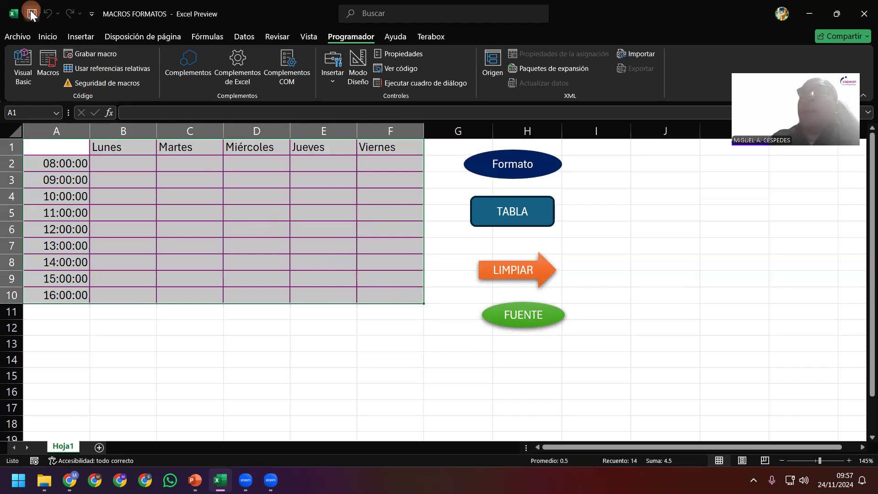
pyautogui.moveTo(219, 480)
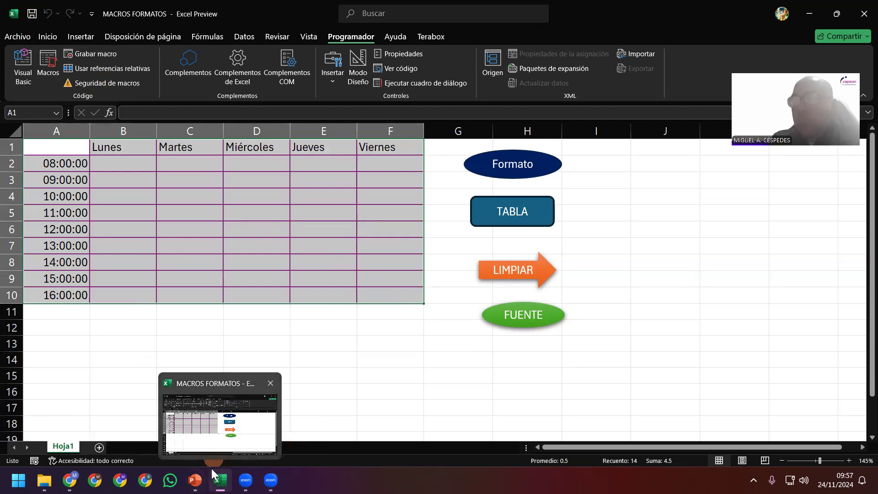
pyautogui.click(295, 179)
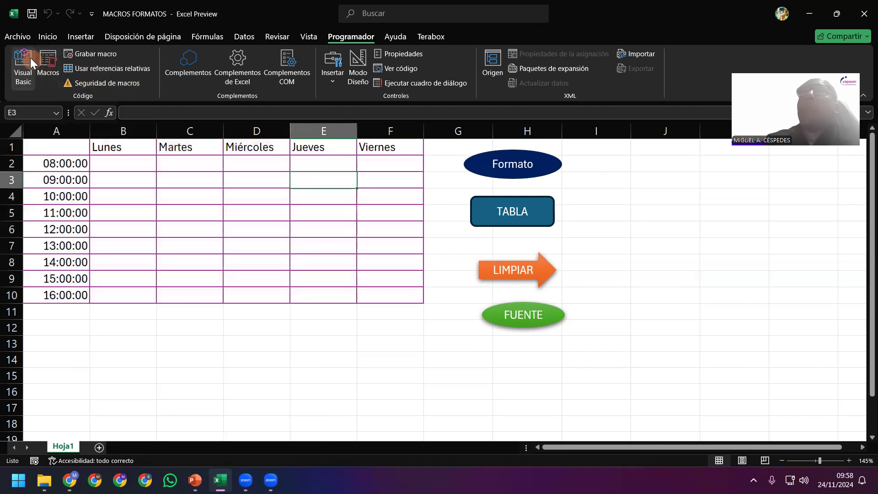
# - Change Formato_Fuente's .Size from 12 to 11, then bring PowerPoint back to the front
pyautogui.click(32, 62)
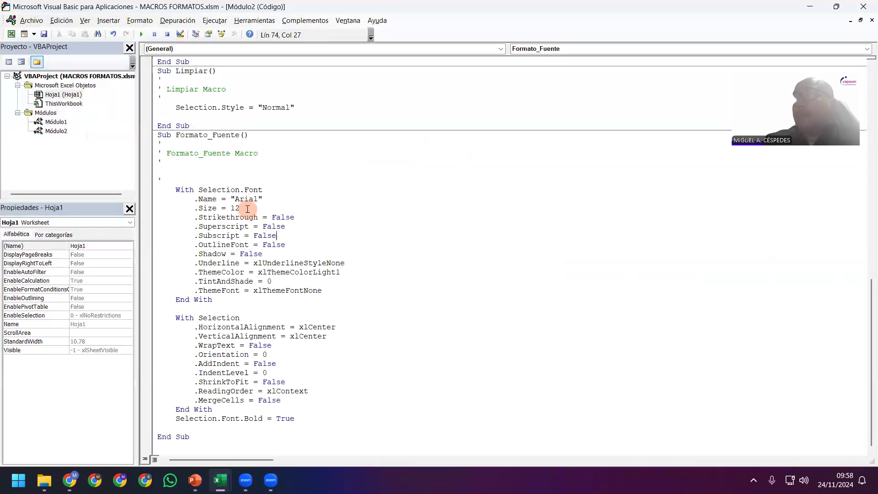
pyautogui.click(248, 209)
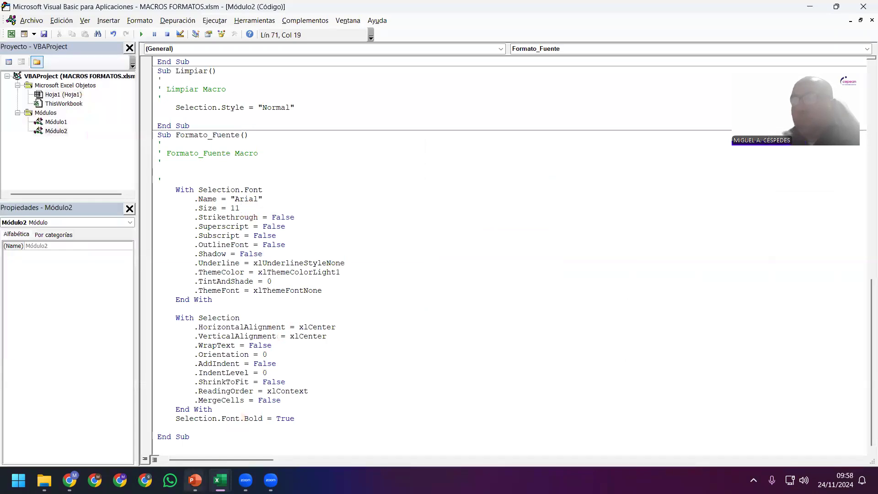
pyautogui.click(256, 426)
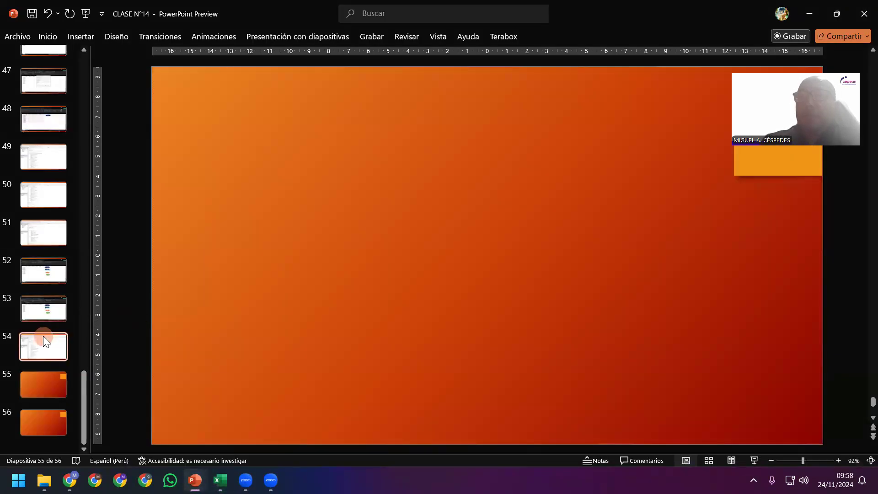
# - Replace slide 54's outdated code screenshot with a fresh VBA editor capture showing size 11
pyautogui.click(43, 339)
pyautogui.moveTo(348, 280); pyautogui.dragTo(348, 282)
pyautogui.press('Delete')
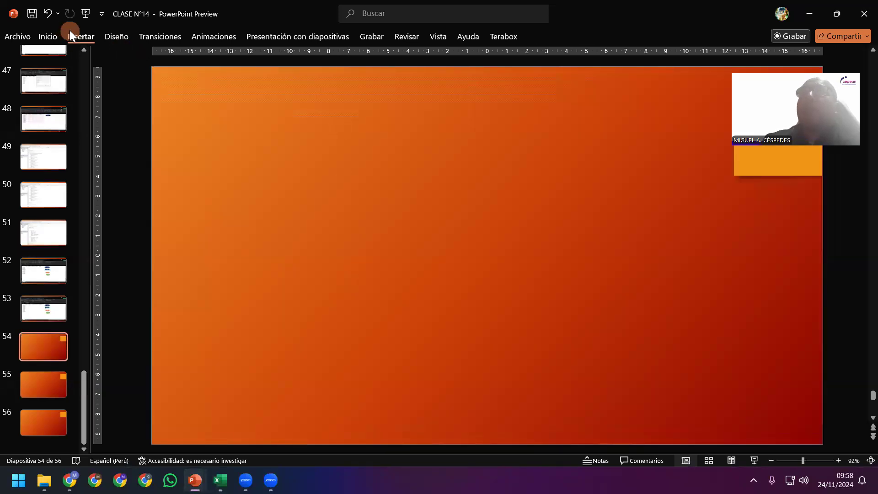
pyautogui.click(69, 30)
pyautogui.click(136, 66)
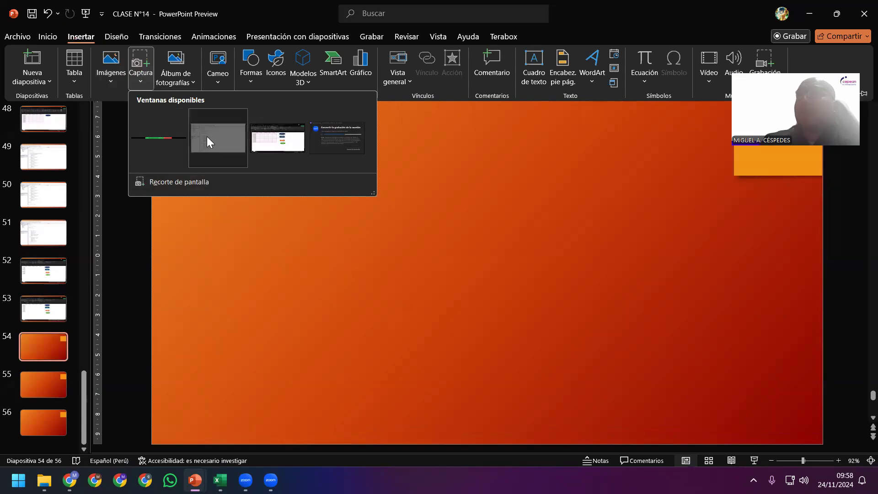
pyautogui.click(208, 139)
pyautogui.click(57, 389)
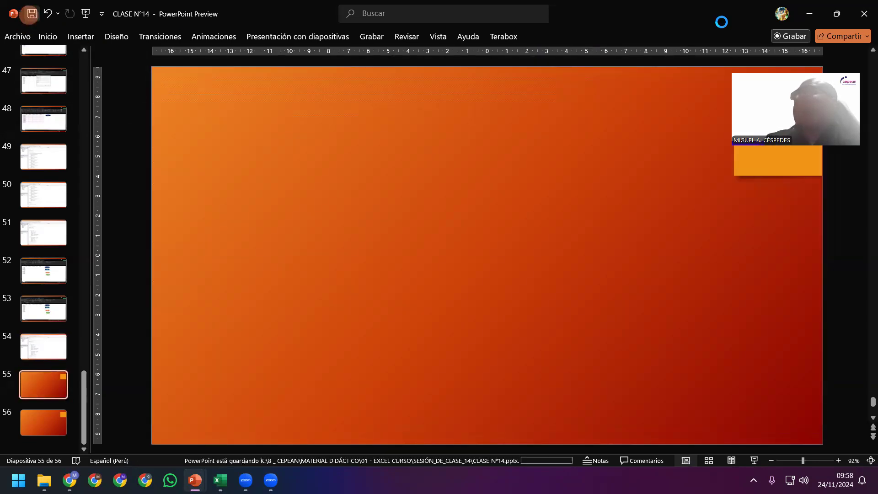
pyautogui.click(810, 14)
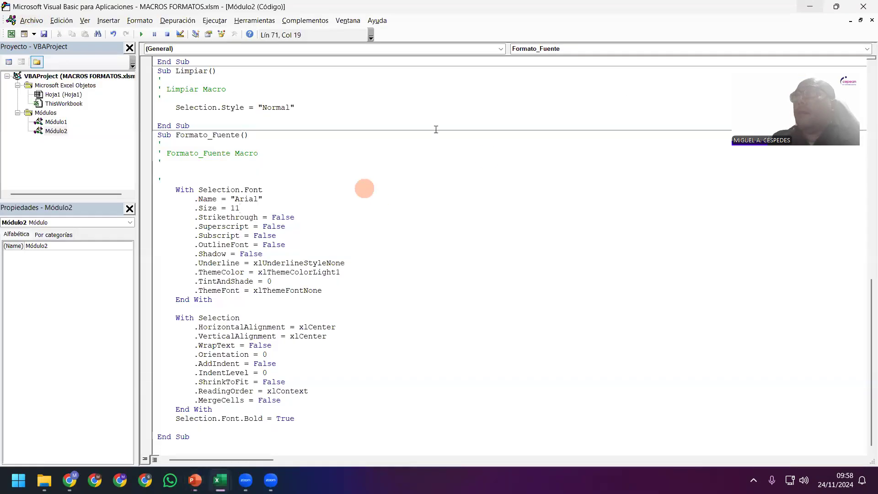
# - Rerun the FUENTE macro on A1:F10 for bold centred Arial 11, then return to CLASE N°14
pyautogui.click(863, 7)
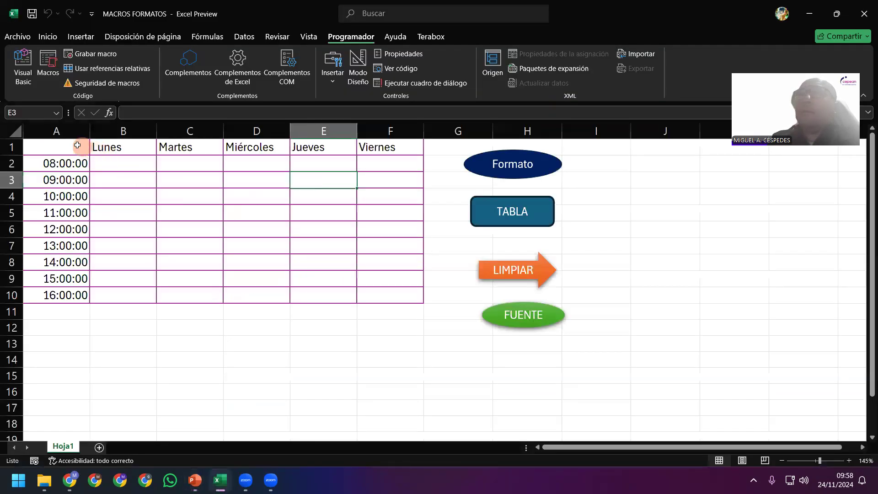
pyautogui.moveTo(78, 145); pyautogui.dragTo(412, 296)
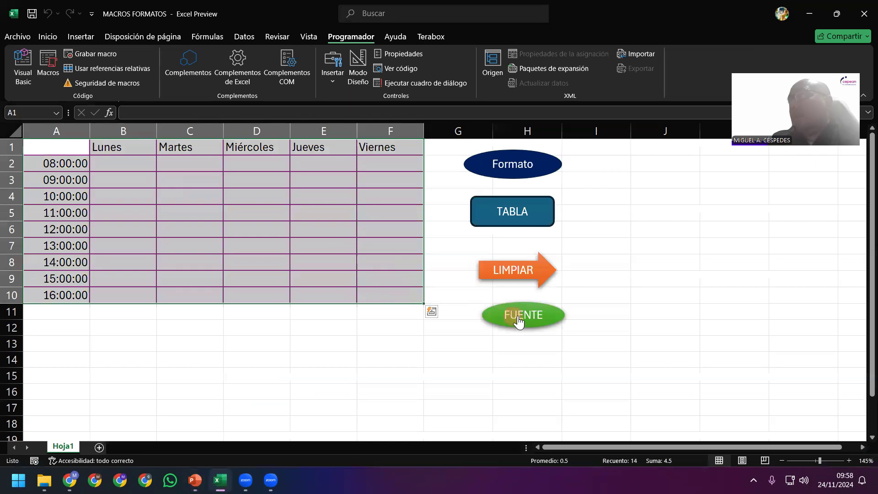
pyautogui.click(517, 319)
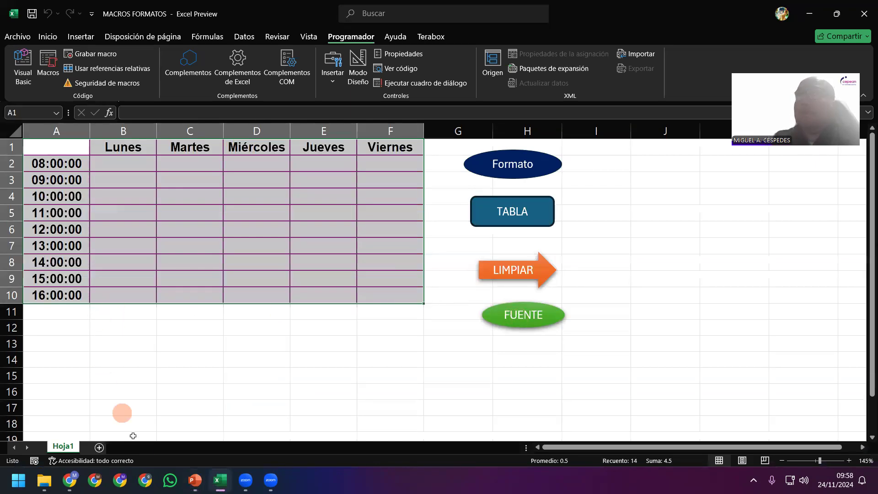
pyautogui.click(195, 480)
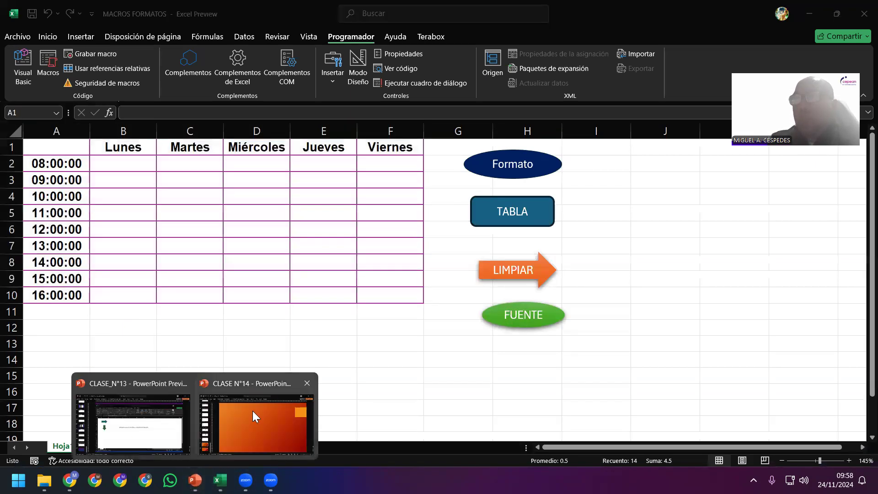
pyautogui.click(263, 414)
# - Insert a screenshot of the formatted Excel schedule onto slide 55
pyautogui.click(80, 41)
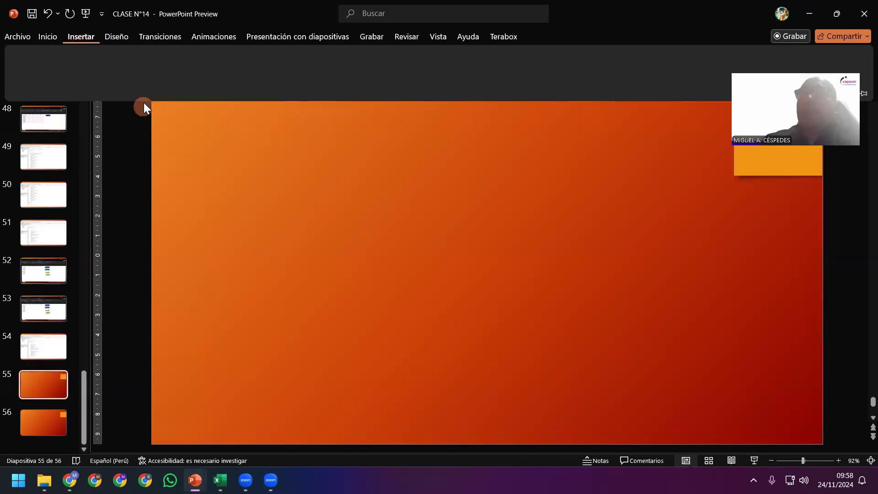
pyautogui.click(146, 74)
pyautogui.click(215, 133)
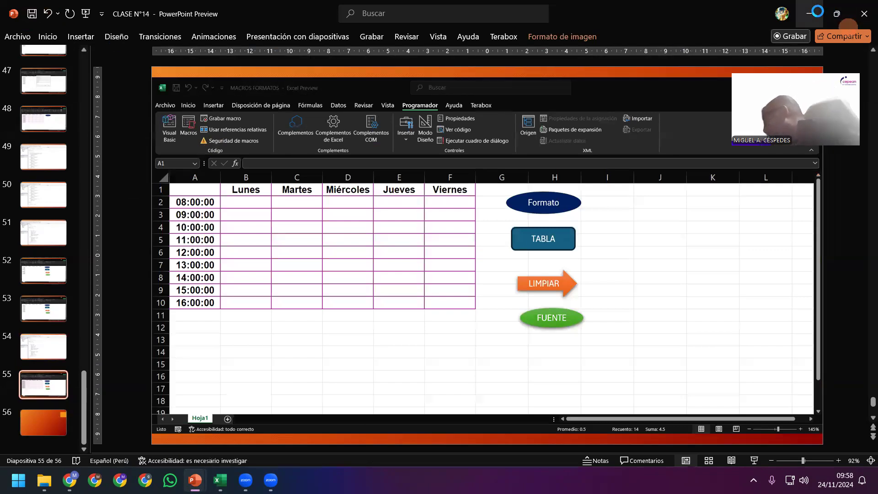
# - Save and close the Excel workbook
pyautogui.click(864, 14)
pyautogui.click(379, 172)
pyautogui.click(32, 14)
pyautogui.click(858, 15)
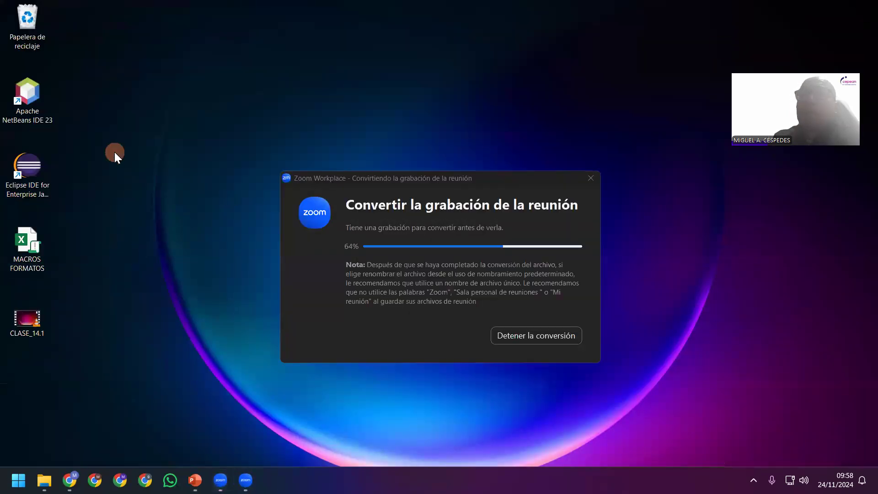
# - Open the desktop context menu and dismiss it
pyautogui.rightClick(152, 202)
pyautogui.click(153, 201)
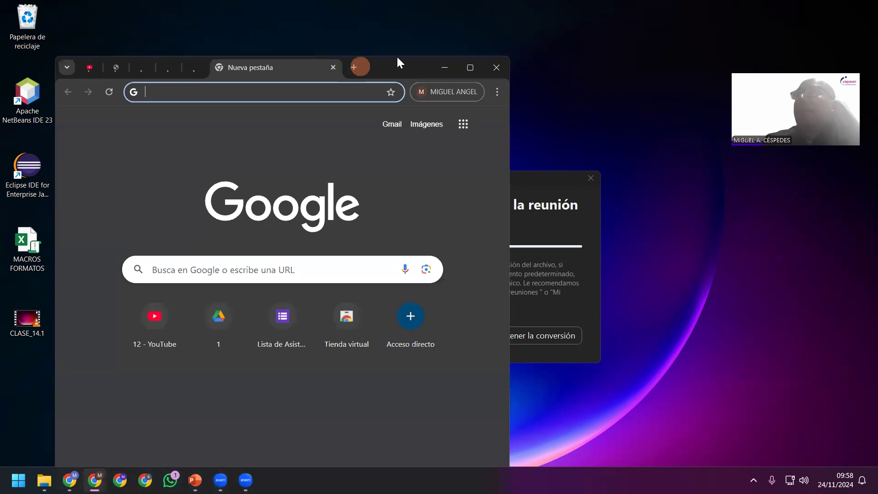
# - Open Google Drive from the Google apps launcher in Chrome
pyautogui.moveTo(450, 74); pyautogui.dragTo(528, 30)
pyautogui.click(540, 80)
pyautogui.click(537, 157)
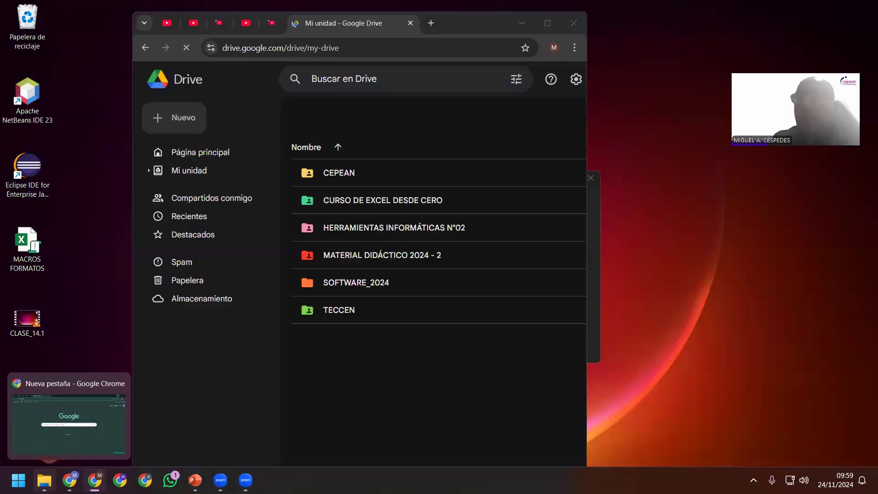
# - Move the MACROS FORMATOS workbook into the SESIÓN_DE_CLASE_14 folder
pyautogui.click(95, 480)
pyautogui.moveTo(246, 148)
pyautogui.mouseDown()
pyautogui.moveTo(383, 14)
pyautogui.moveTo(464, 5)
pyautogui.mouseUp()
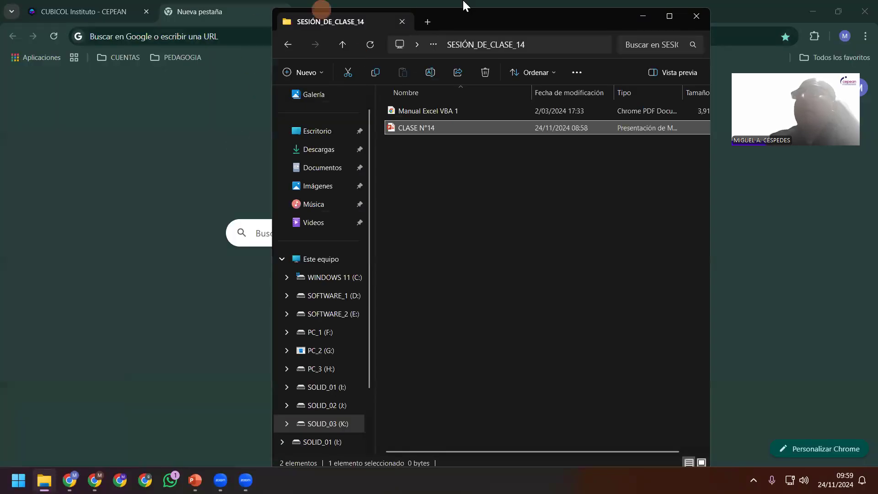
pyautogui.click(477, 6)
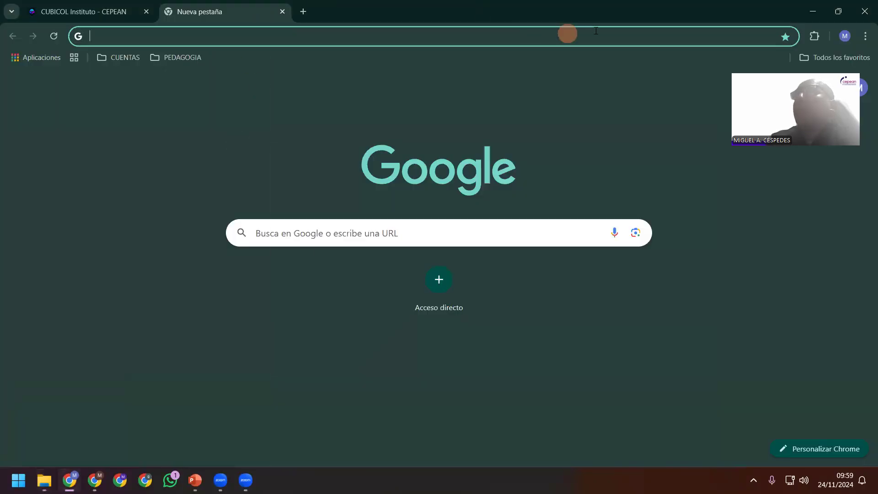
pyautogui.click(813, 6)
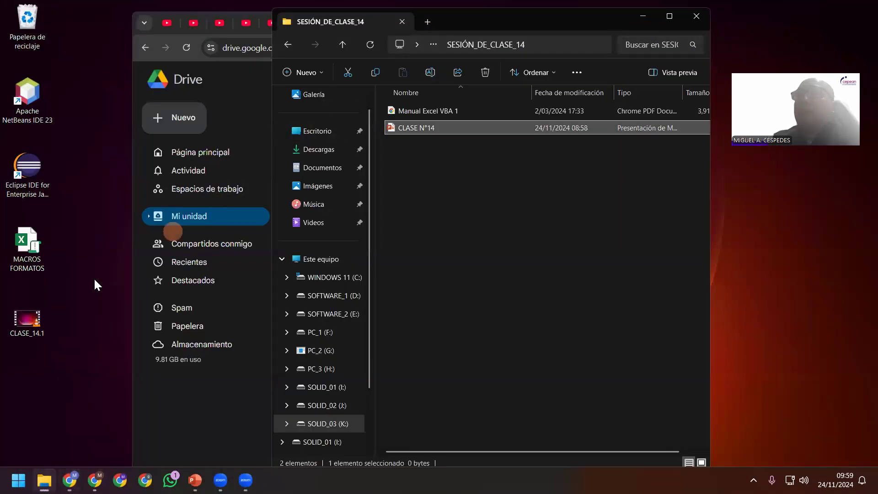
pyautogui.moveTo(32, 242); pyautogui.dragTo(510, 230)
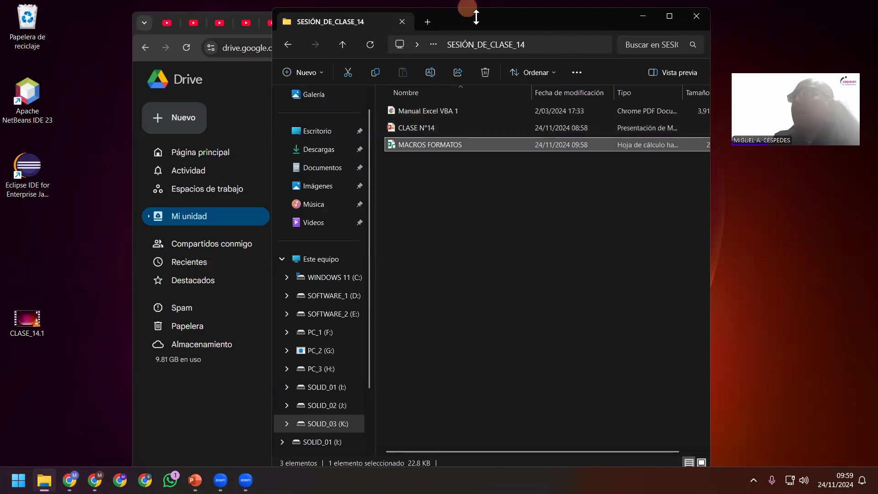
pyautogui.moveTo(476, 17); pyautogui.dragTo(686, 44)
# - In Drive, open CEPEAN > EXCEL_EMPRESARIAL > 14 - CLASES_GRABADAS_DICTADAS
pyautogui.click(360, 210)
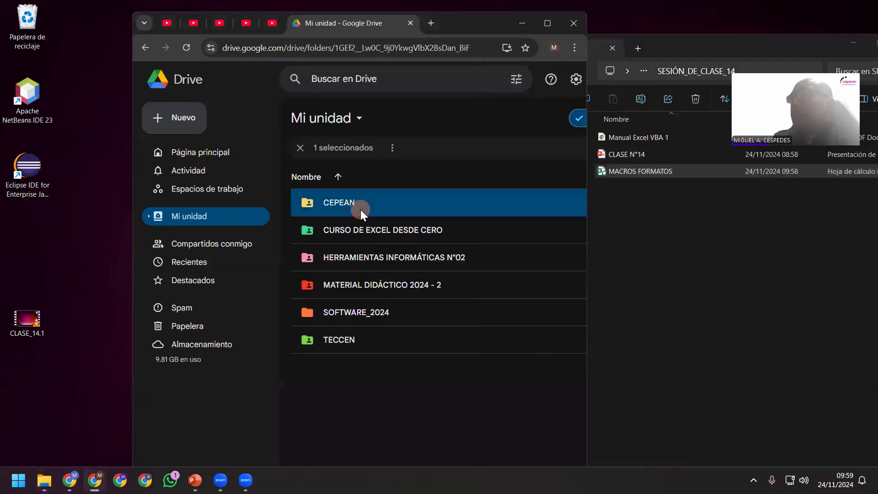
pyautogui.doubleClick(360, 210)
pyautogui.click(382, 227)
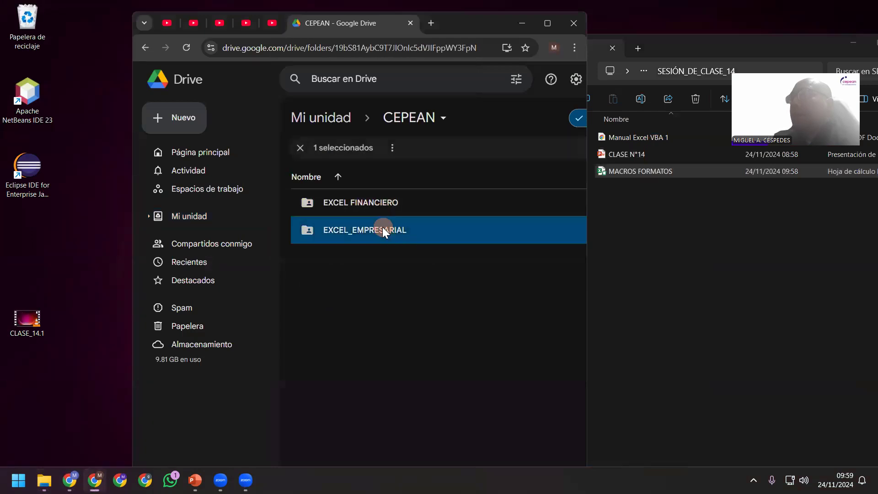
pyautogui.doubleClick(382, 228)
pyautogui.scroll(-1, 415, 343)
pyautogui.scroll(-2, 416, 364)
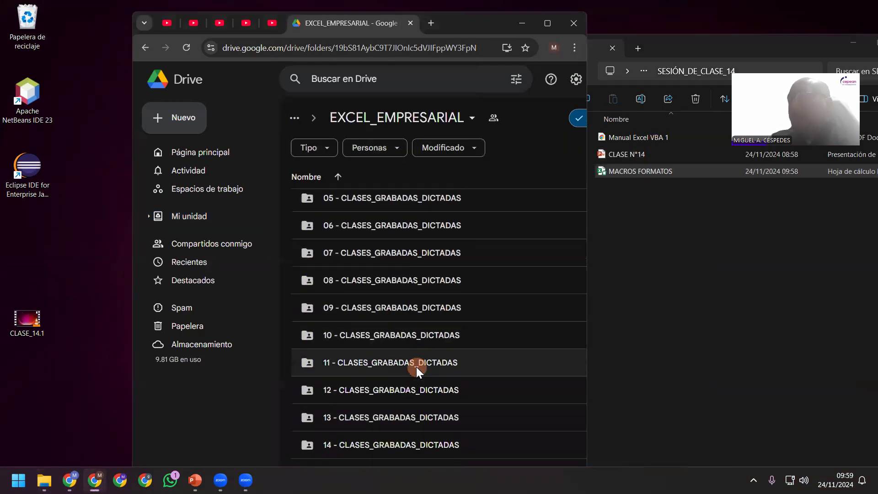
pyautogui.scroll(-1, 416, 367)
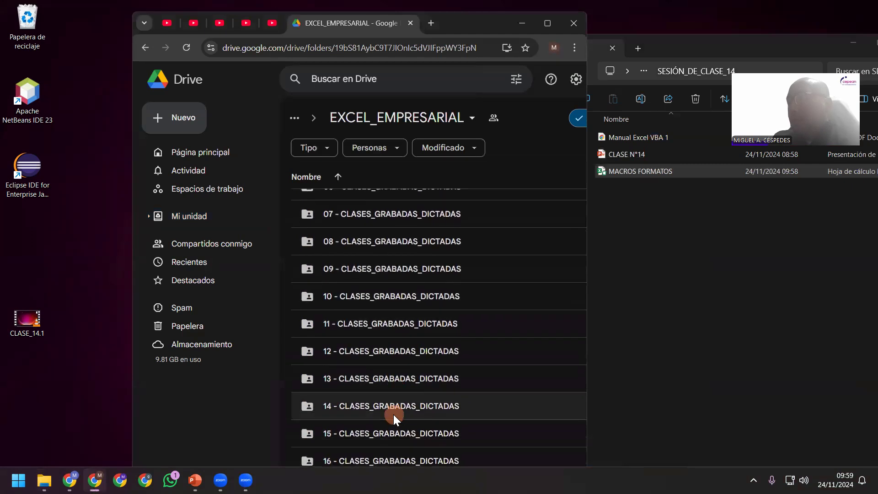
pyautogui.doubleClick(393, 410)
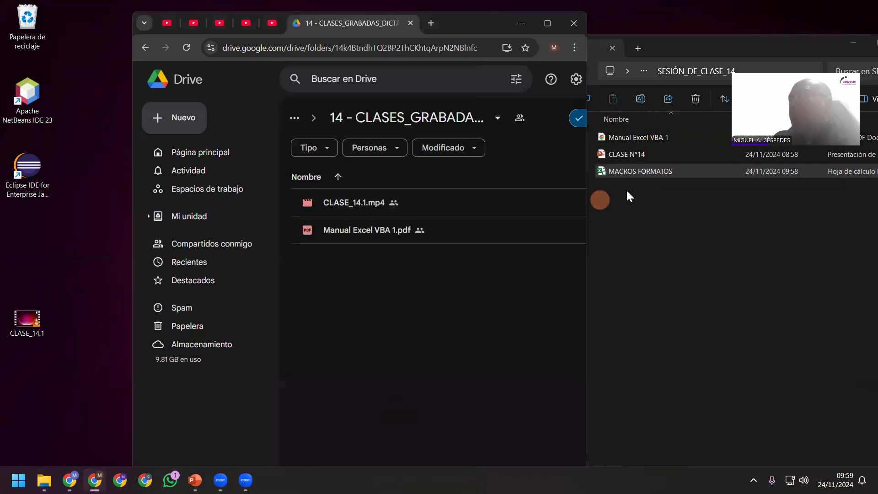
# - Upload CLASE N°14 into that folder, close File Explorer, and maximize Chrome
pyautogui.moveTo(637, 154); pyautogui.dragTo(444, 284)
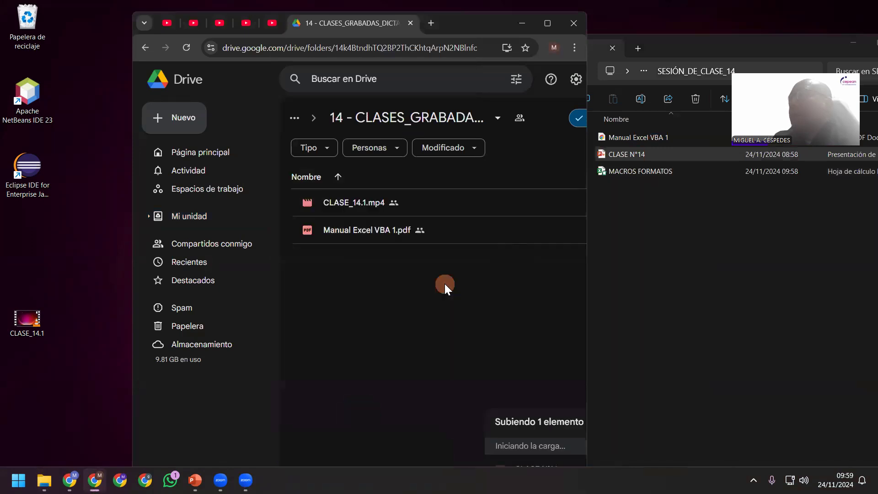
pyautogui.doubleClick(739, 44)
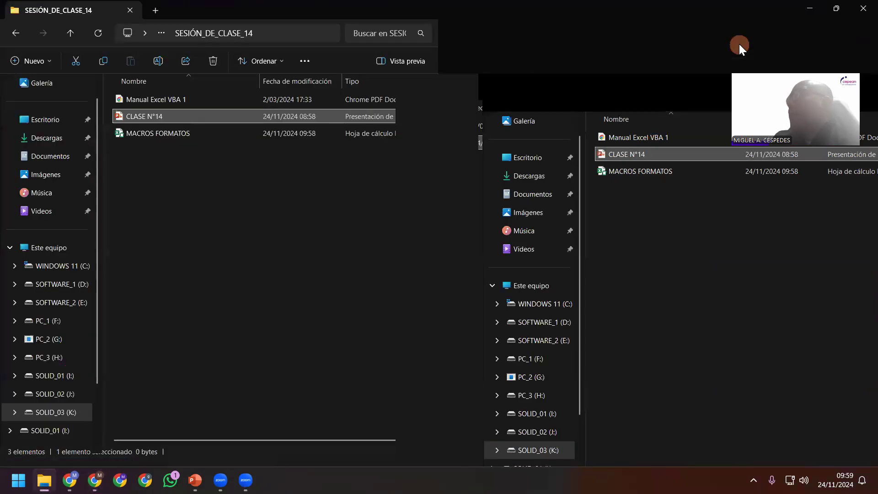
pyautogui.click(860, 9)
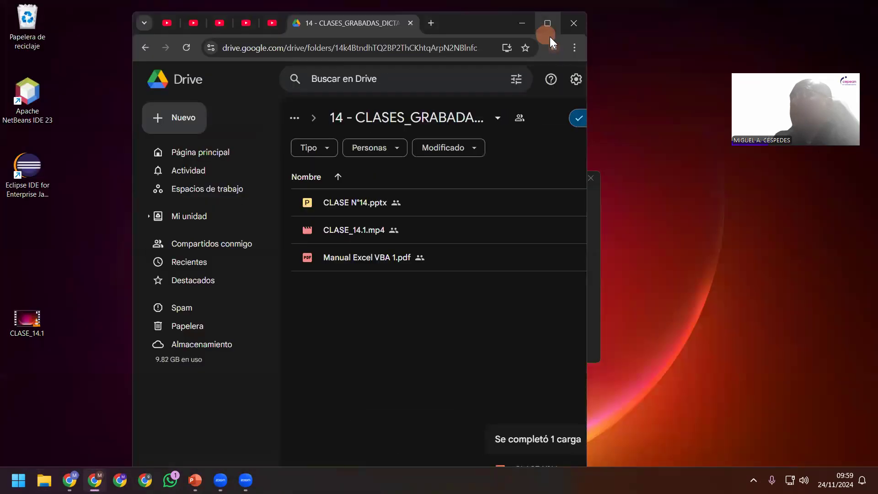
pyautogui.click(547, 23)
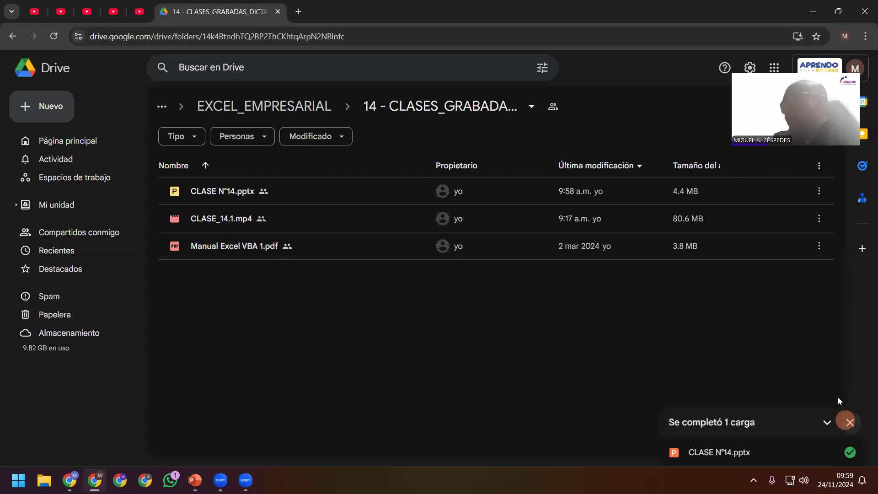
# - Copy the EXCEL_EMPRESARIAL folder's anyone-with-link share URL, then minimize Chrome
pyautogui.rightClick(288, 107)
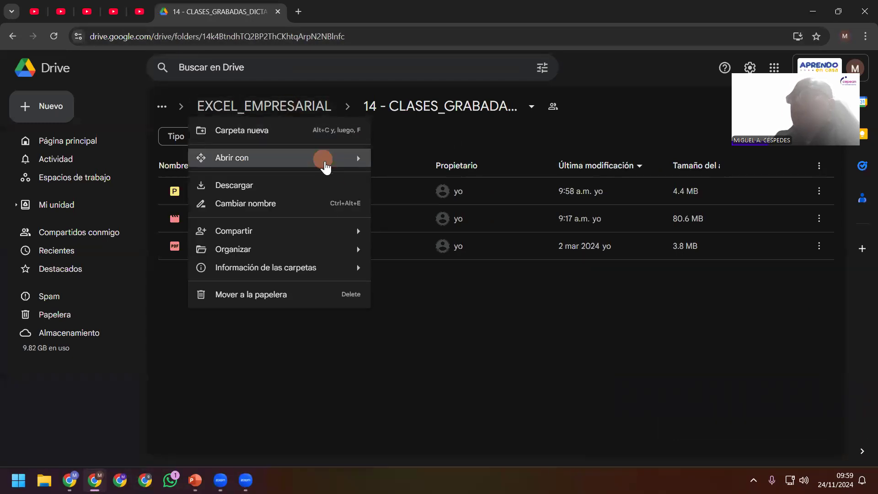
pyautogui.moveTo(233, 231)
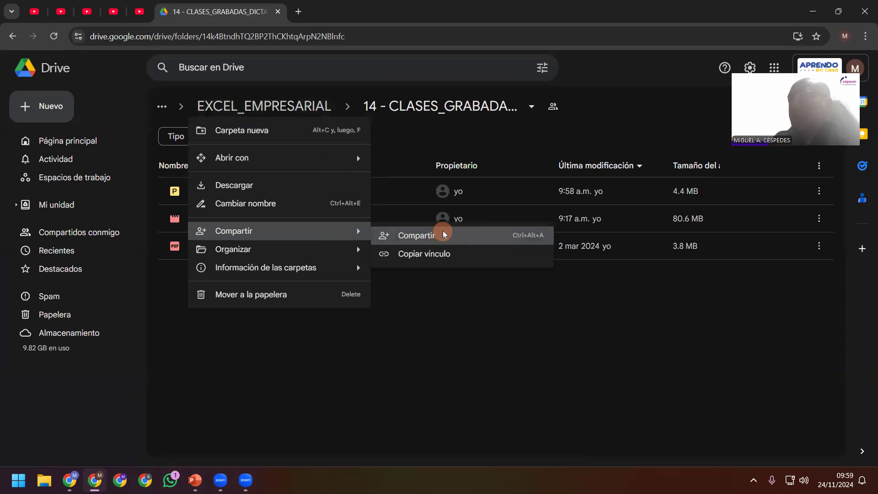
pyautogui.click(443, 234)
pyautogui.click(343, 361)
pyautogui.click(543, 361)
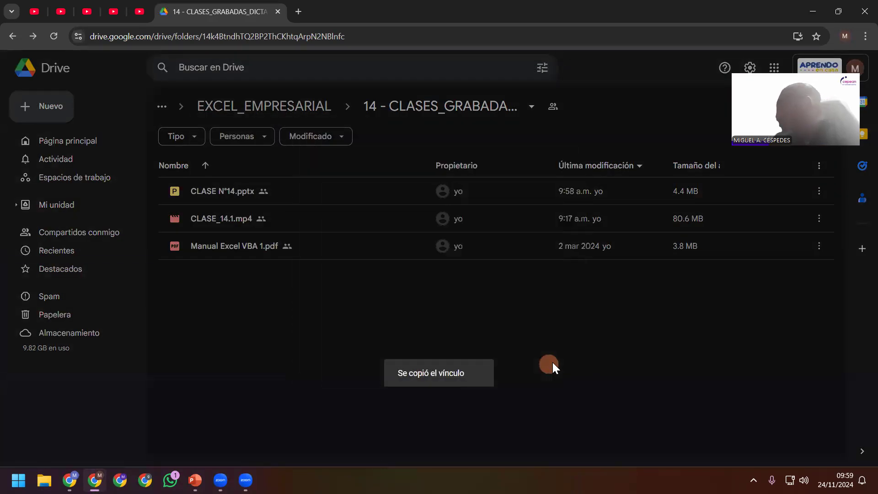
pyautogui.click(810, 9)
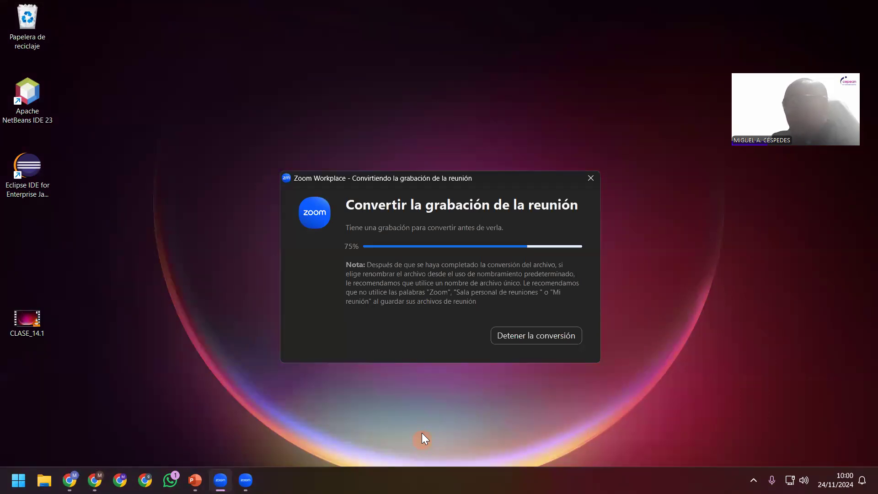
pyautogui.click(696, 317)
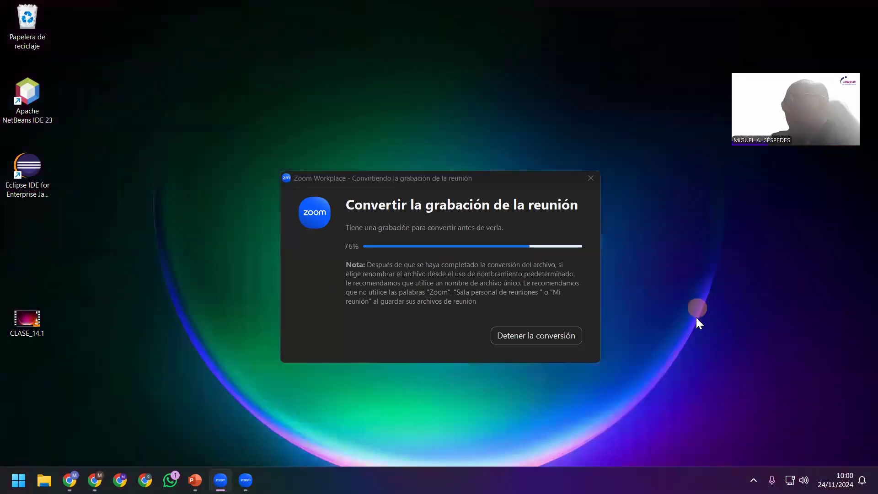